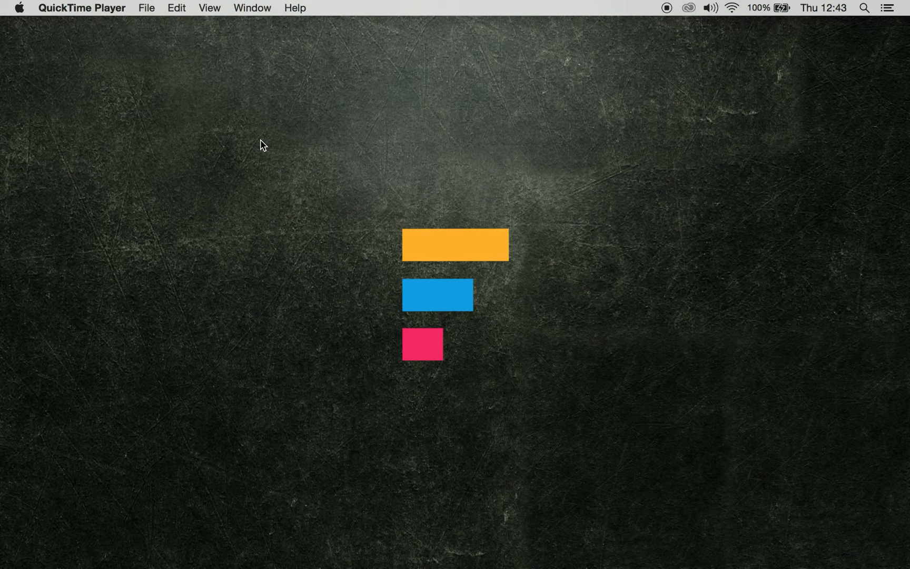
# Launch Filmstro Pro, move past the library download window and fit the main window to the screen.
pyautogui.moveTo(3, 261)
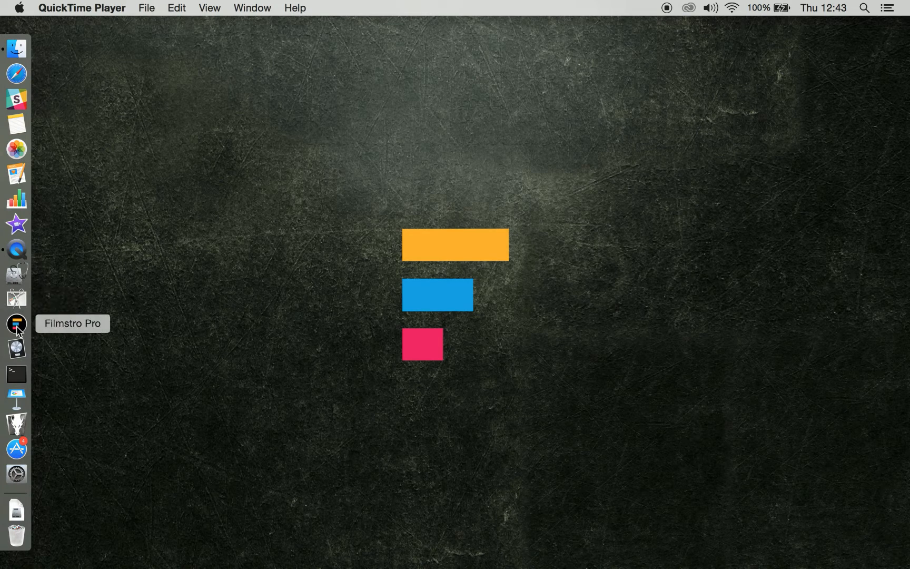
pyautogui.click(17, 326)
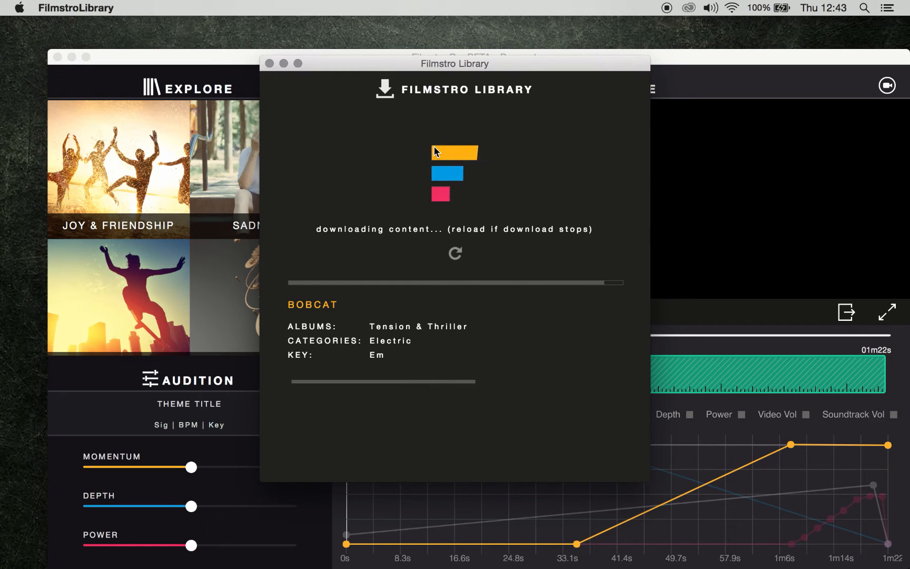
pyautogui.click(460, 158)
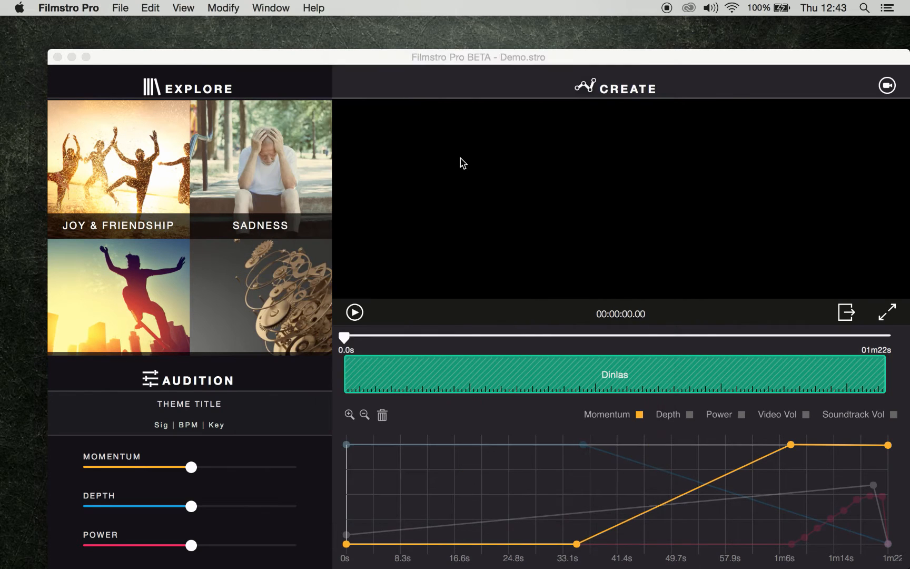
pyautogui.doubleClick(296, 63)
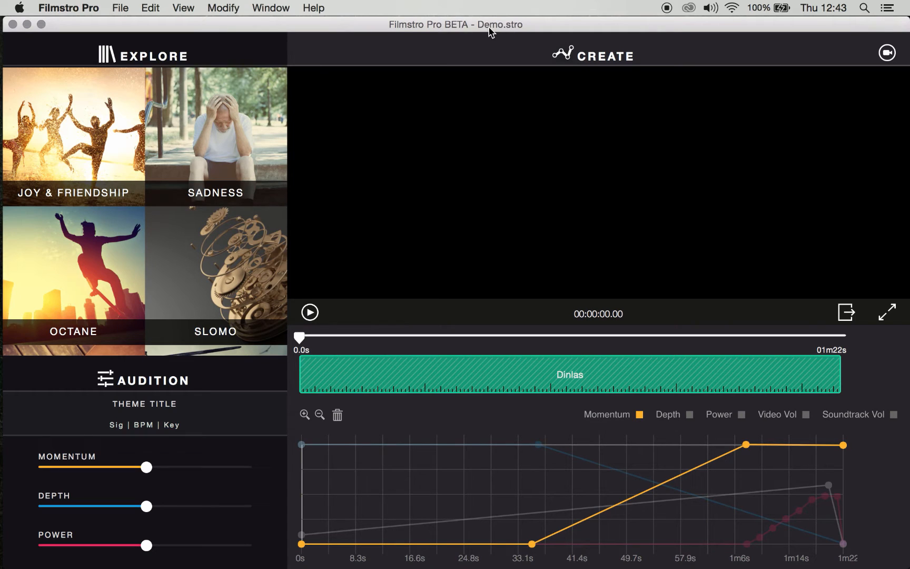
# Set the playhead to the start of the timeline and delete the Dinlas theme from the theme track.
pyautogui.moveTo(339, 337)
pyautogui.mouseDown()
pyautogui.moveTo(450, 338)
pyautogui.moveTo(297, 340)
pyautogui.mouseUp()
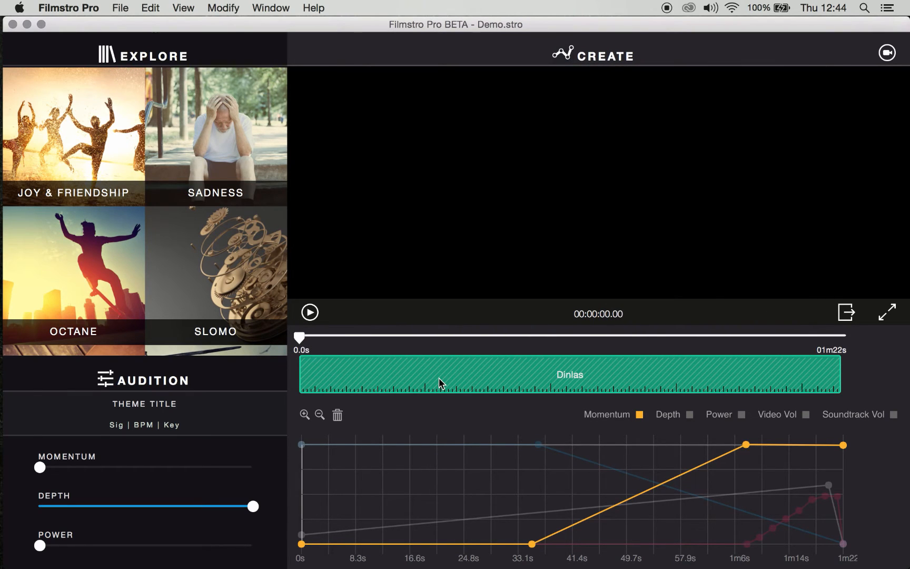
pyautogui.click(495, 374)
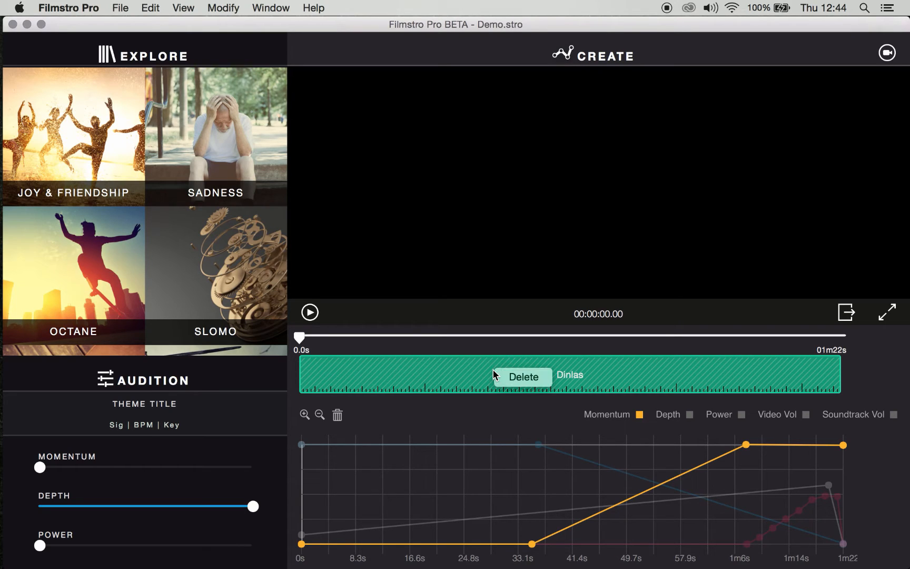
pyautogui.click(507, 372)
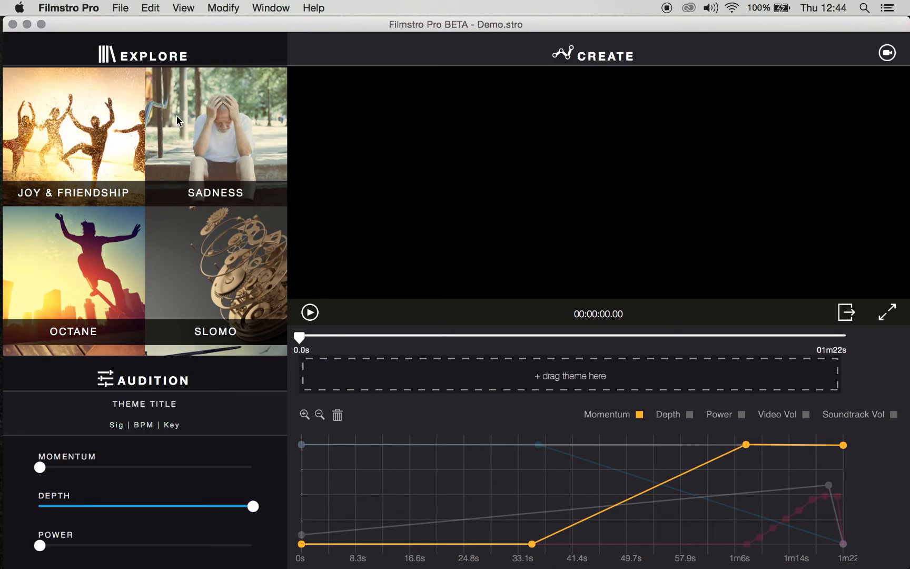
# Look through the full collection of mood albums in the music library, from Joy & Friendship to Tiny Creatures.
pyautogui.scroll(-5, 127, 124)
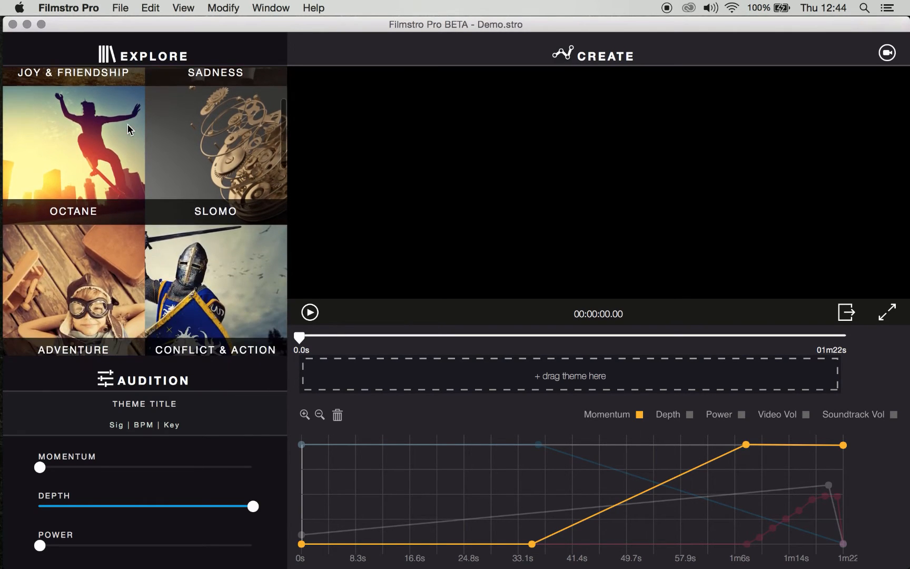
pyautogui.scroll(-15, 128, 125)
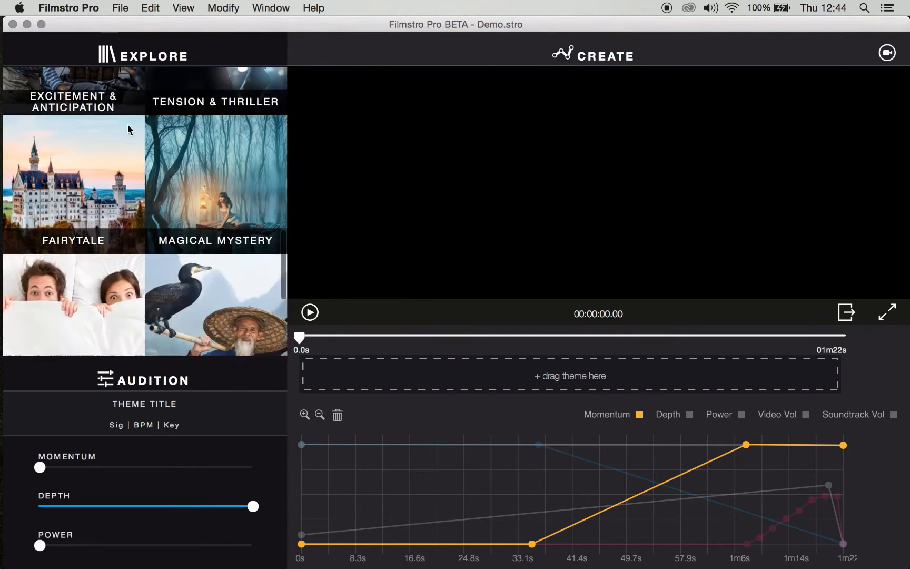
pyautogui.scroll(-5, 128, 123)
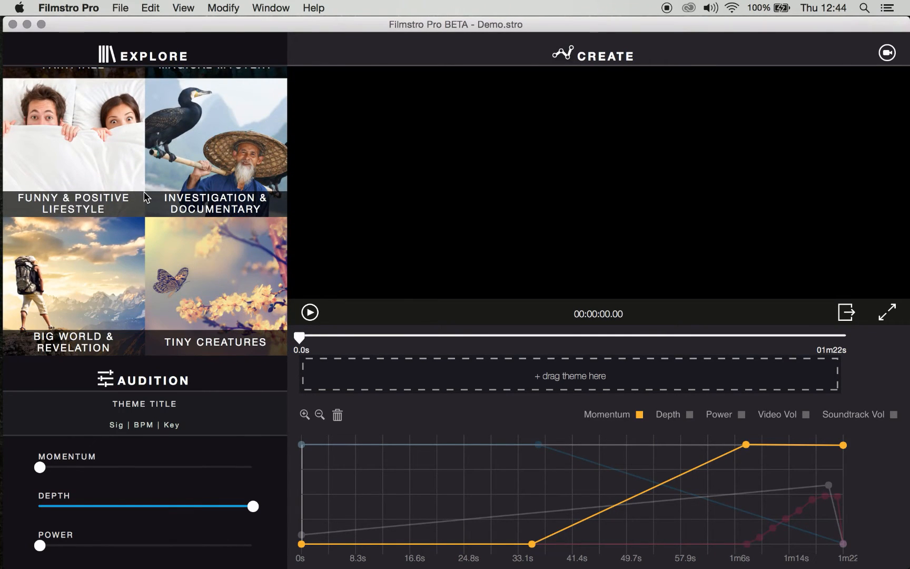
pyautogui.scroll(10, 144, 192)
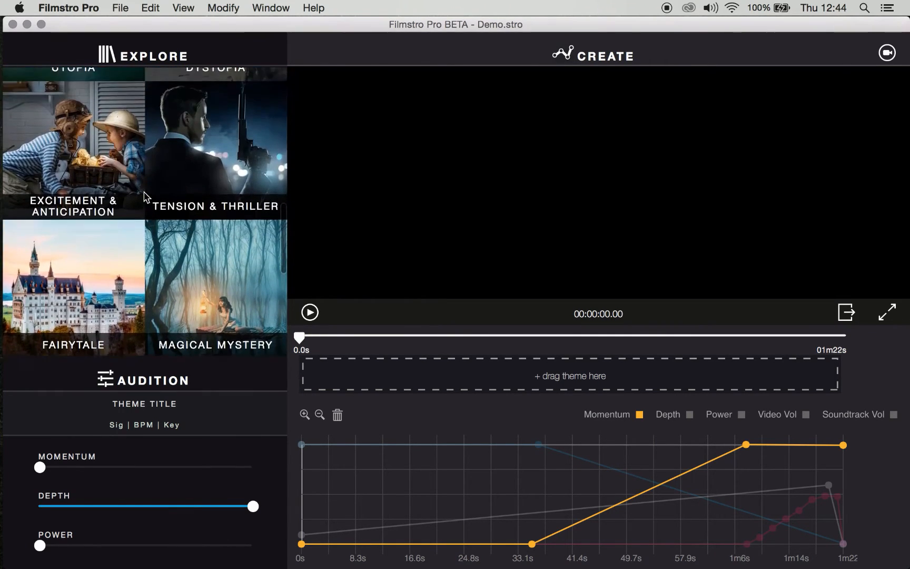
pyautogui.scroll(10, 145, 197)
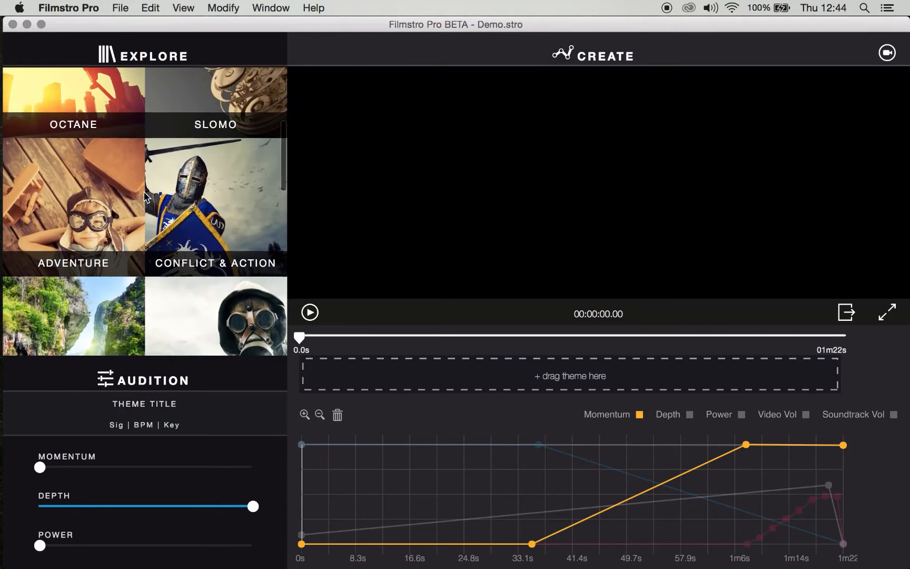
pyautogui.scroll(6, 147, 197)
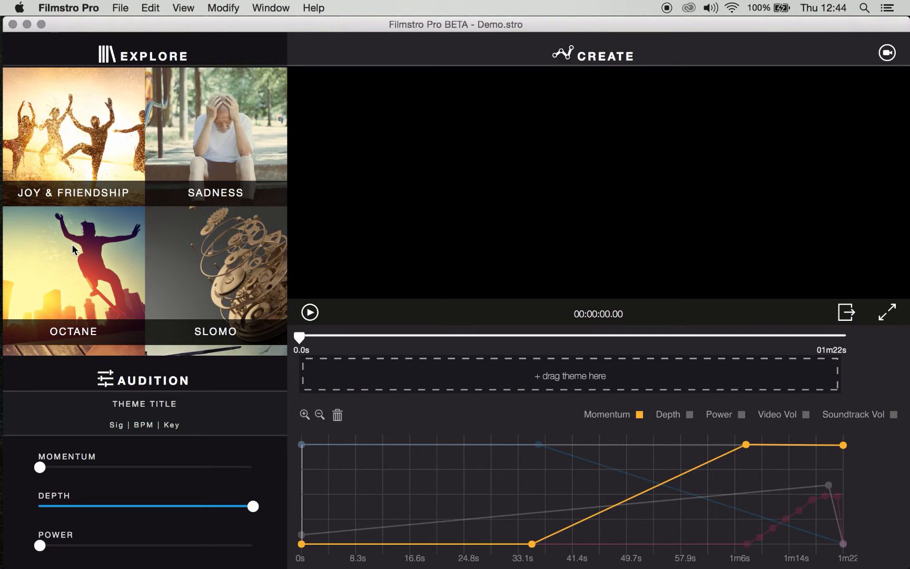
pyautogui.scroll(-1, 206, 254)
pyautogui.scroll(-10, 205, 254)
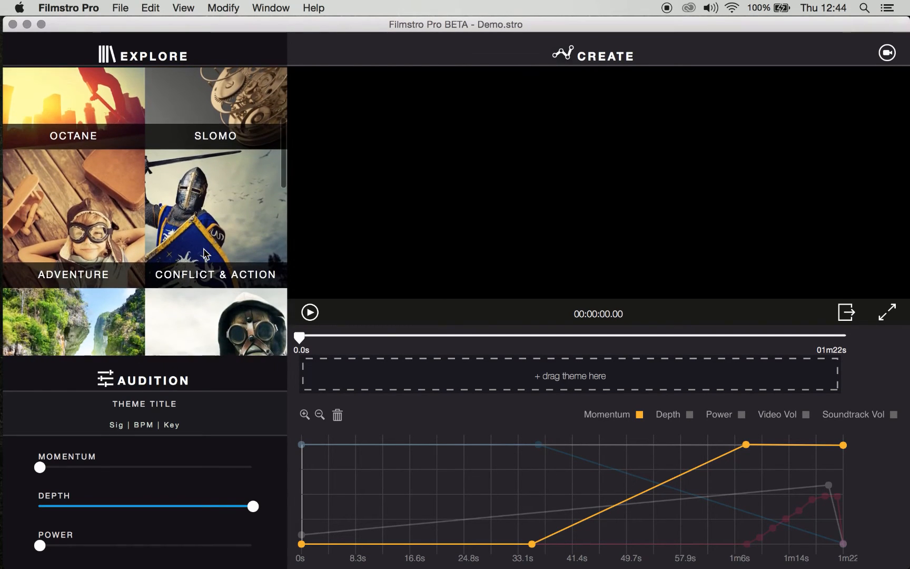
pyautogui.scroll(-10, 205, 254)
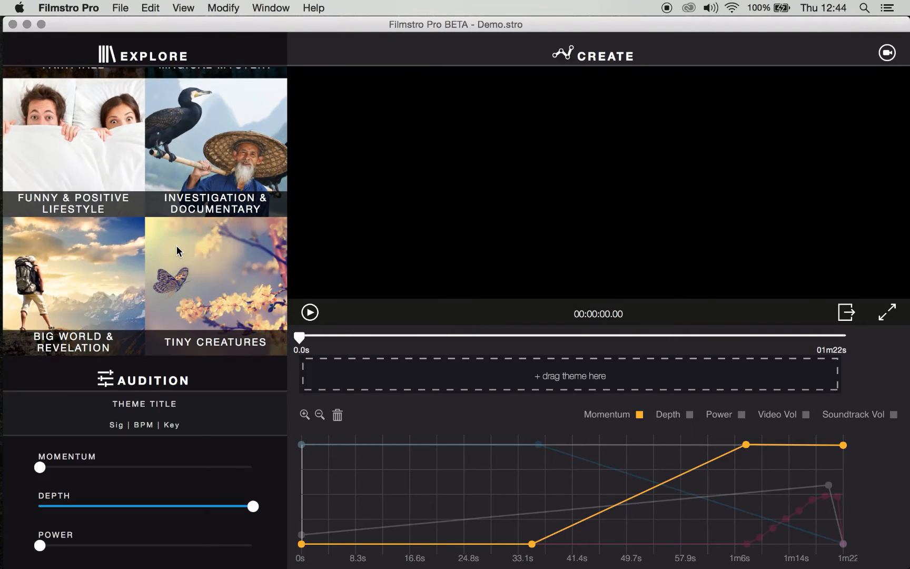
# Open the Investigation & Documentary album and examine the mood, tempo and key details of themes such as Wular and Pirate.
pyautogui.click(219, 163)
pyautogui.moveTo(164, 259)
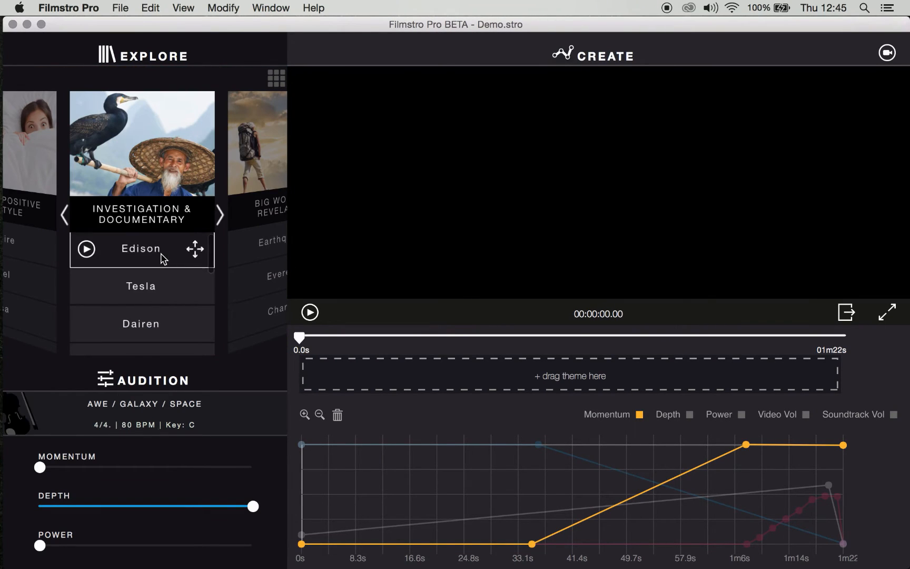
pyautogui.scroll(-1, 163, 258)
pyautogui.moveTo(158, 285)
pyautogui.scroll(-2, 158, 284)
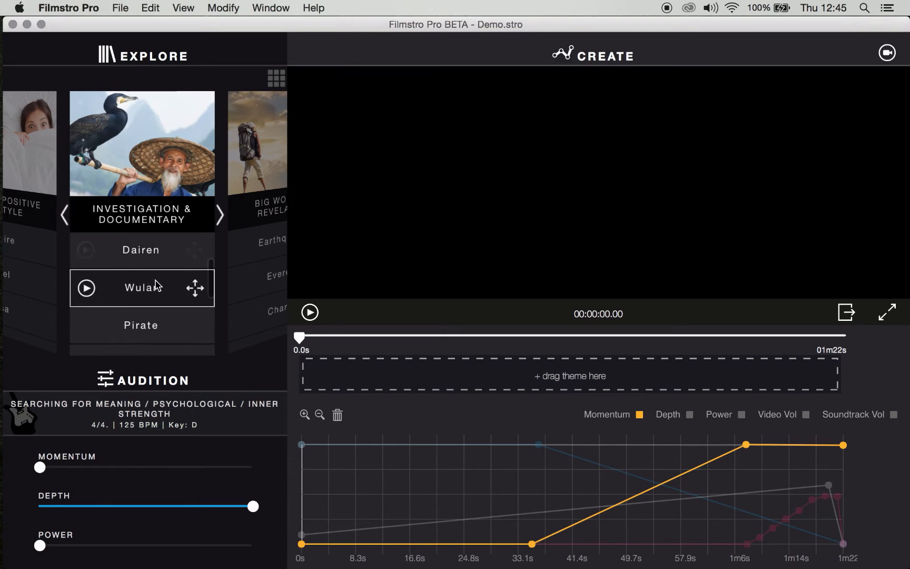
pyautogui.moveTo(136, 310)
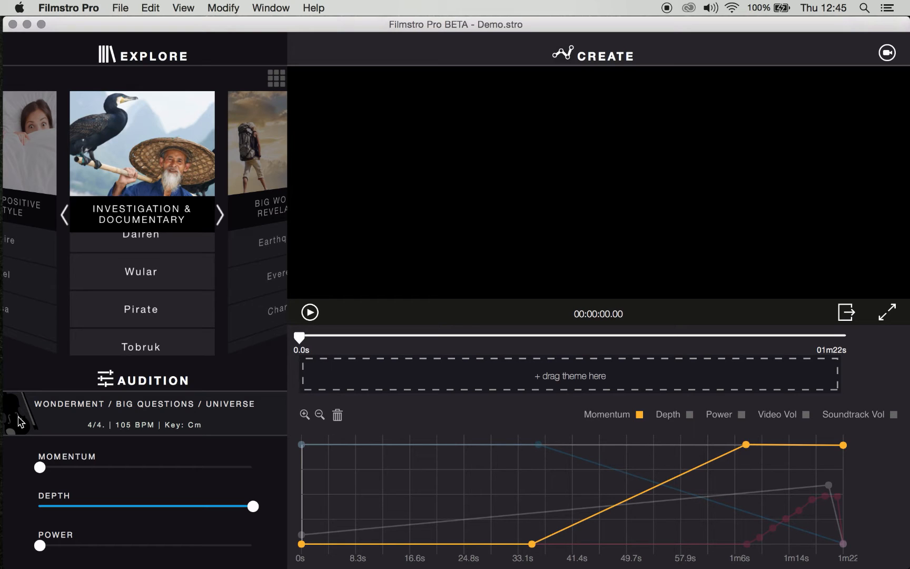
pyautogui.click(136, 301)
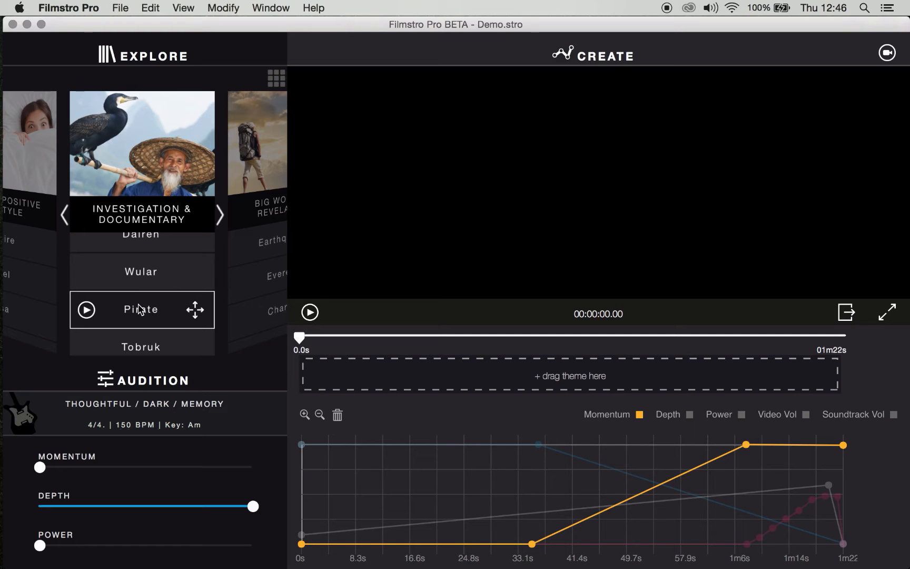
pyautogui.click(139, 309)
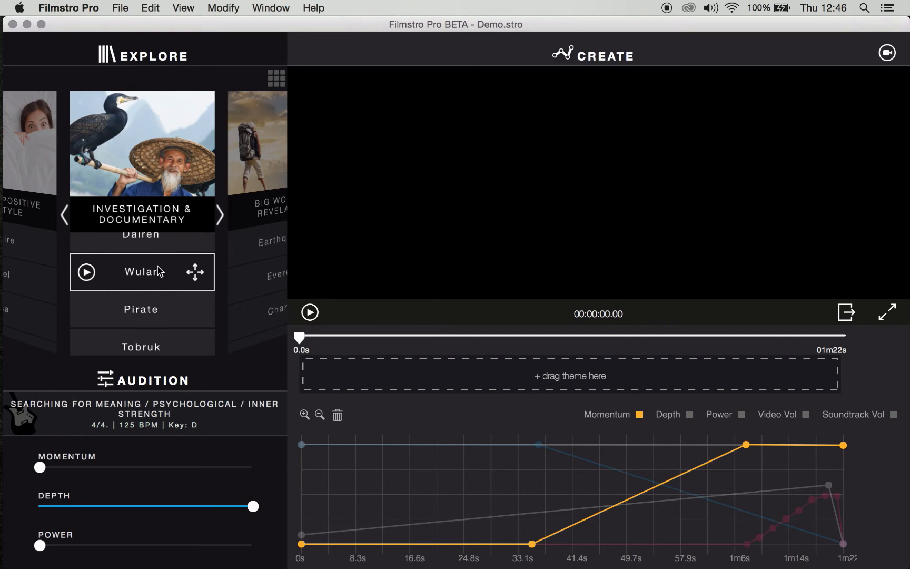
pyautogui.click(151, 269)
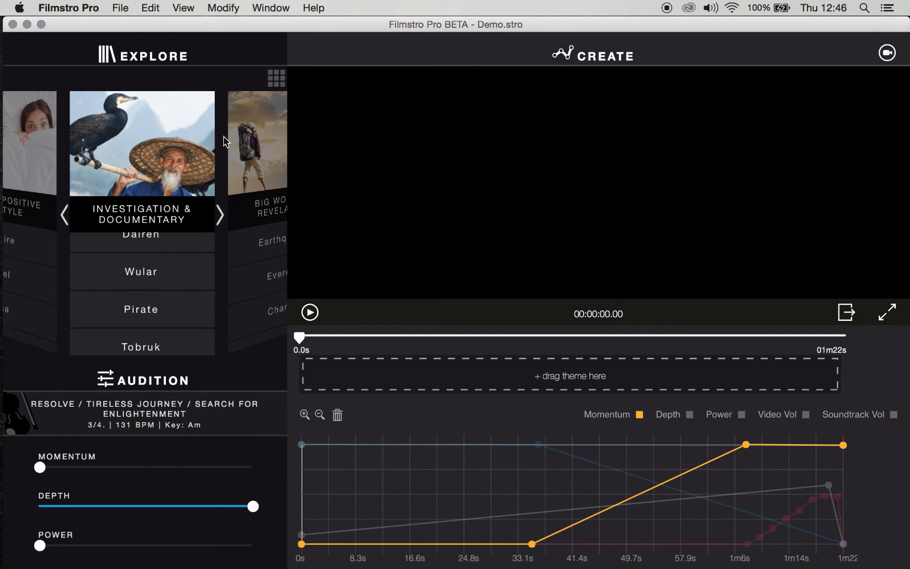
# Return to the album overview, open the Joy & Friendship album and examine the details of its Baikal theme.
pyautogui.click(283, 80)
pyautogui.scroll(10, 152, 179)
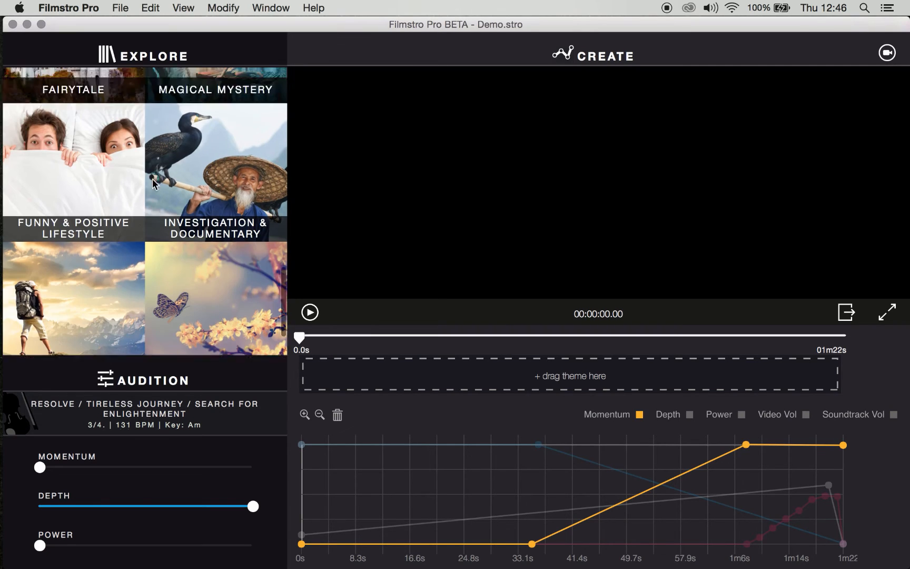
pyautogui.click(66, 145)
pyautogui.click(95, 260)
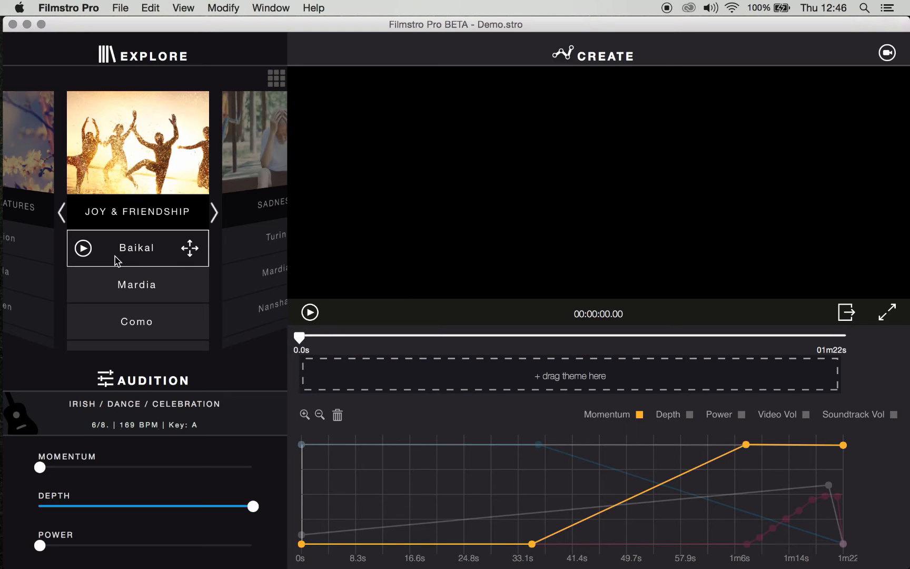
# Go back to the album overview, open the Octane album and examine the details of its Alastor theme.
pyautogui.click(275, 80)
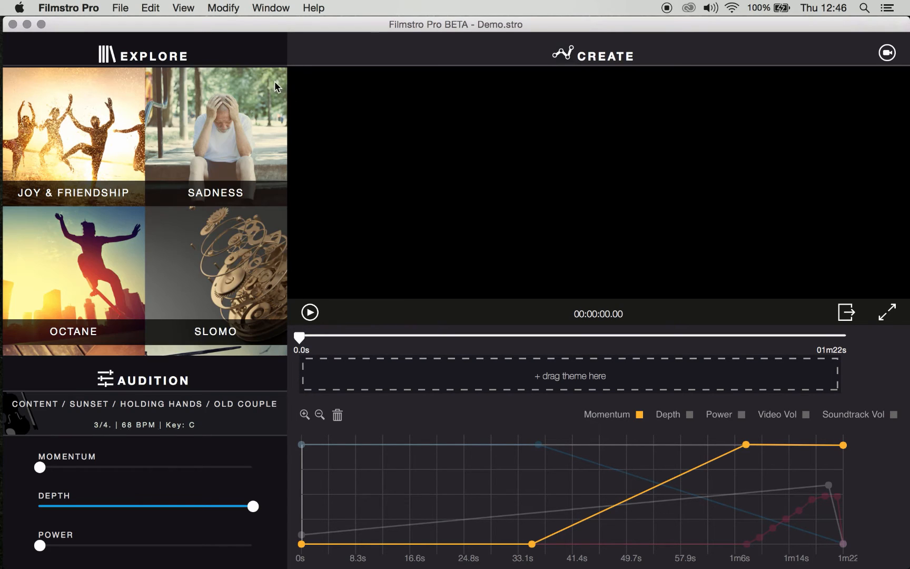
pyautogui.click(71, 257)
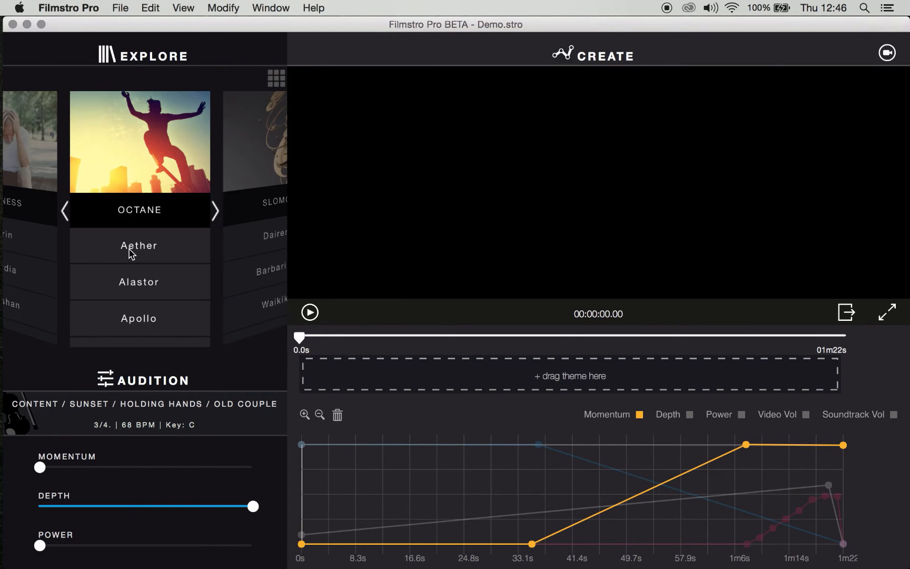
pyautogui.click(103, 287)
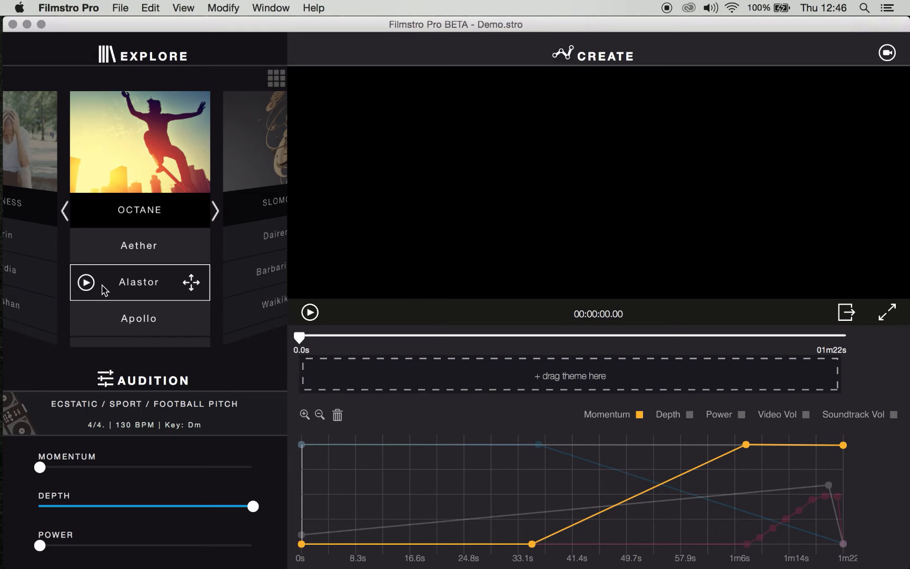
pyautogui.click(106, 289)
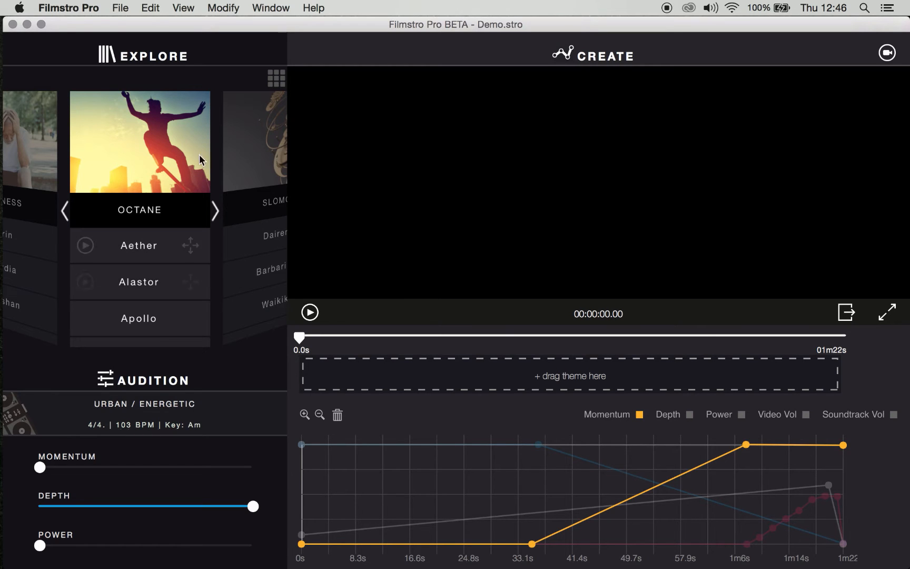
# Reopen the Investigation & Documentary album from the overview and bring its Dinlas theme into view.
pyautogui.click(276, 78)
pyautogui.scroll(-15, 187, 207)
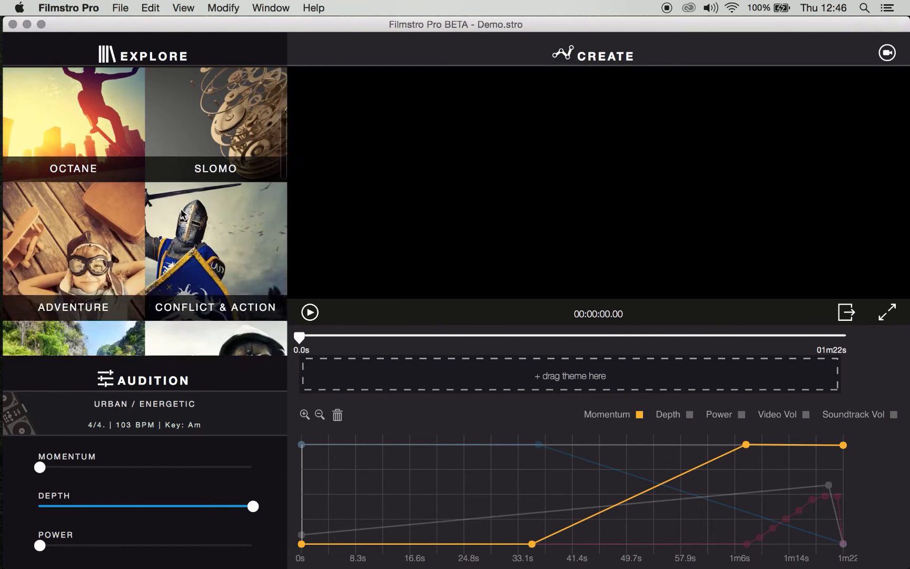
pyautogui.scroll(-10, 181, 209)
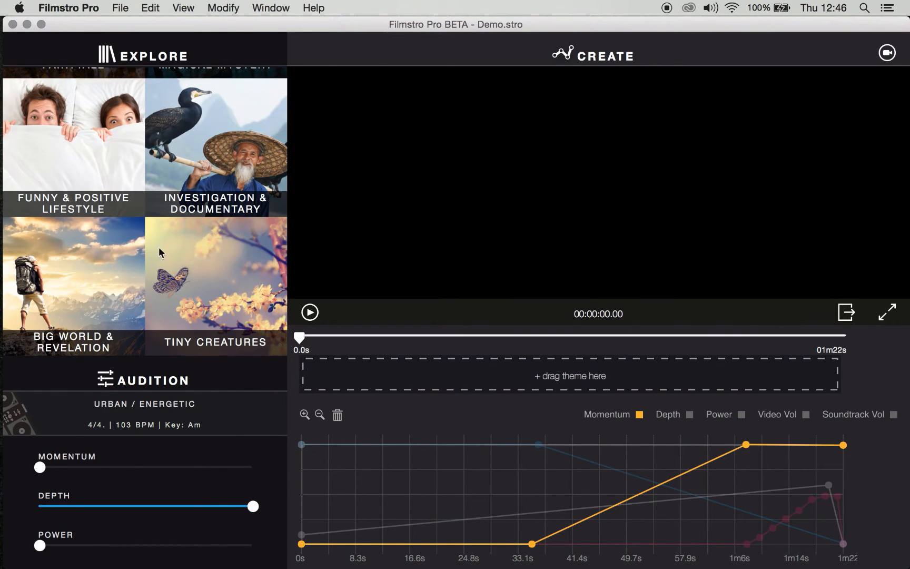
pyautogui.click(217, 172)
pyautogui.click(189, 254)
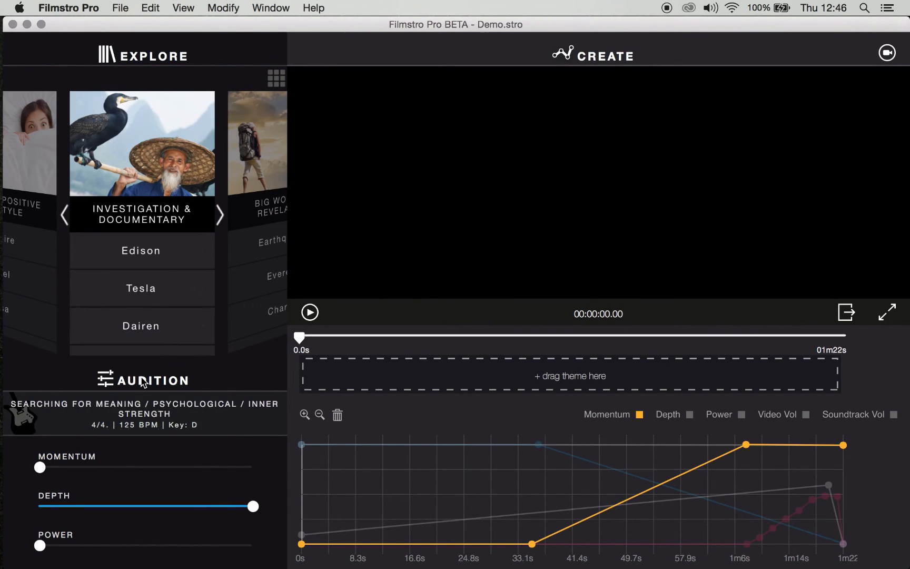
pyautogui.scroll(-6, 184, 316)
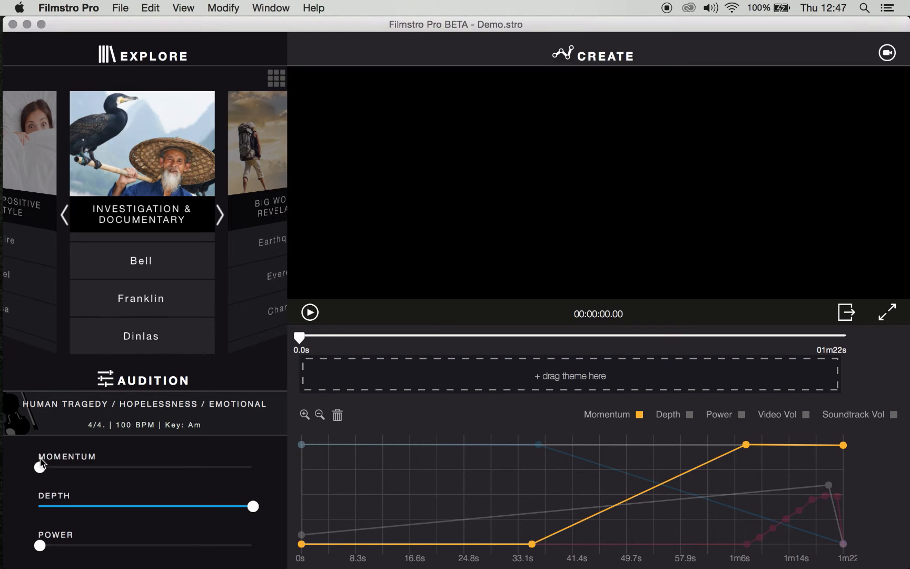
# Play the audition preview of the Dinlas theme.
pyautogui.moveTo(41, 467)
pyautogui.mouseDown()
pyautogui.moveTo(67, 467)
pyautogui.moveTo(33, 467)
pyautogui.mouseUp()
pyautogui.moveTo(126, 324)
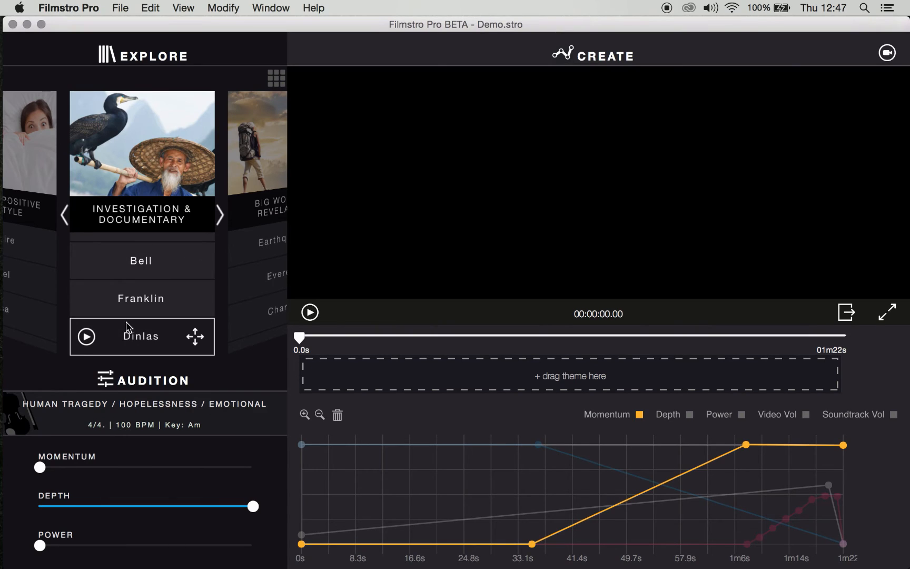
pyautogui.click(87, 340)
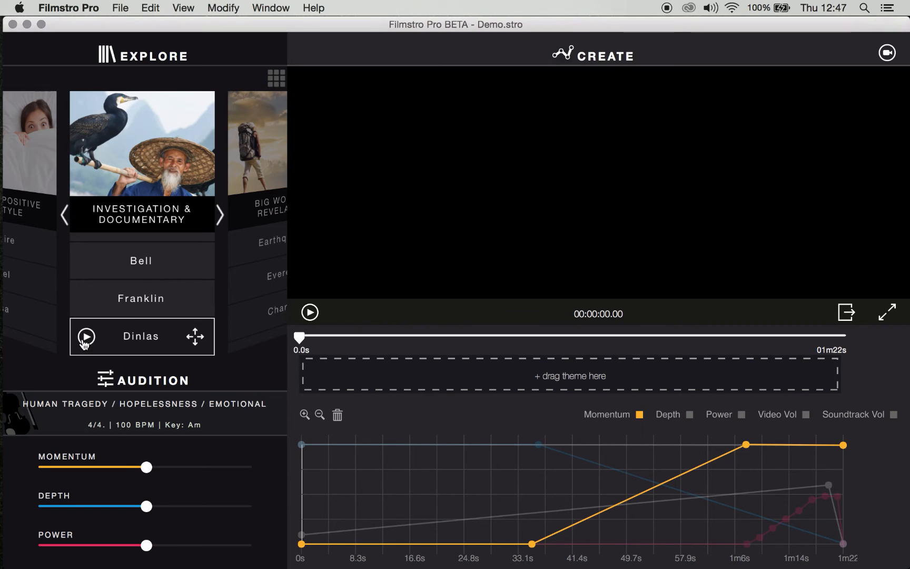
# Lower the Momentum, Depth and Power audition controls for Dinlas to their minimum.
pyautogui.moveTo(146, 467); pyautogui.dragTo(39, 467)
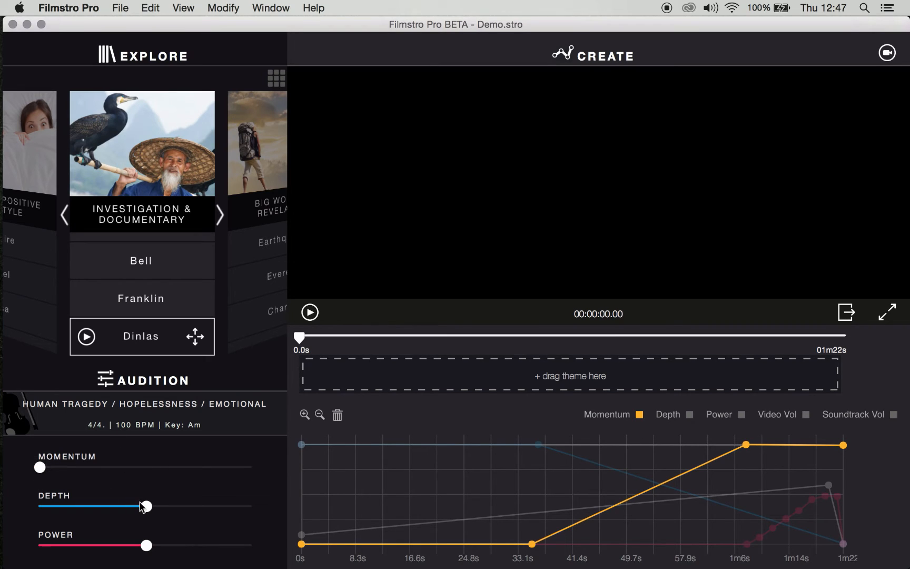
pyautogui.moveTo(143, 507); pyautogui.dragTo(40, 507)
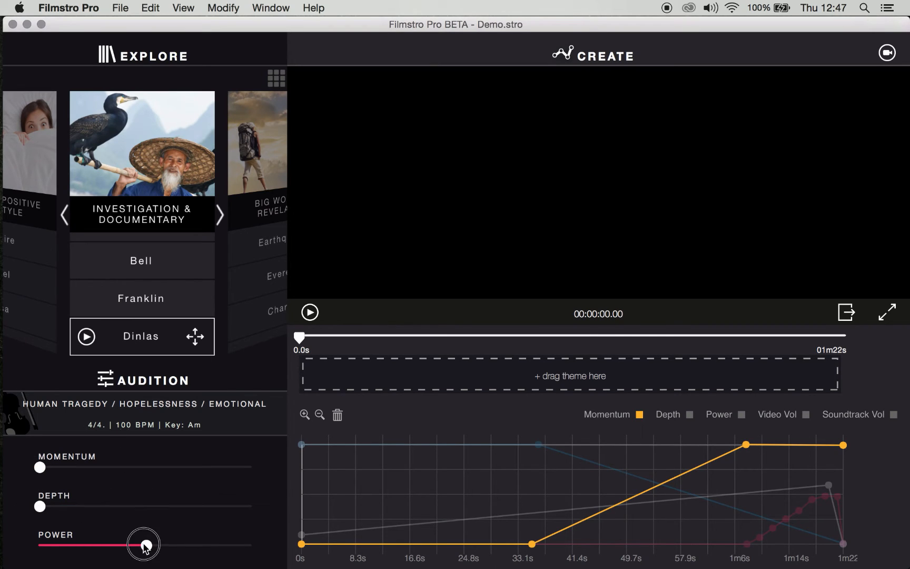
pyautogui.moveTo(146, 545); pyautogui.dragTo(39, 545)
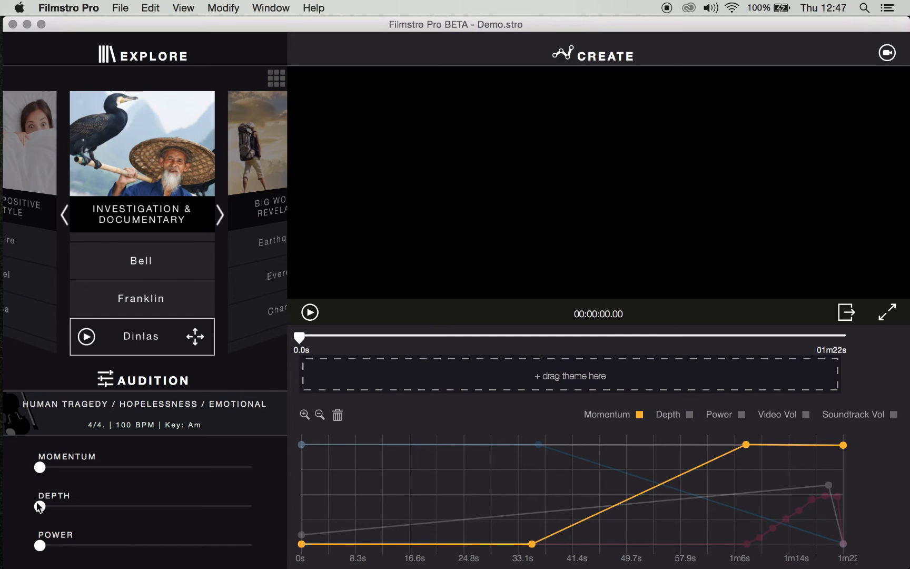
# Audition Dinlas while raising Momentum to maximum, Depth to about the middle and Power to maximum.
pyautogui.click(86, 337)
pyautogui.moveTo(42, 468); pyautogui.dragTo(261, 480)
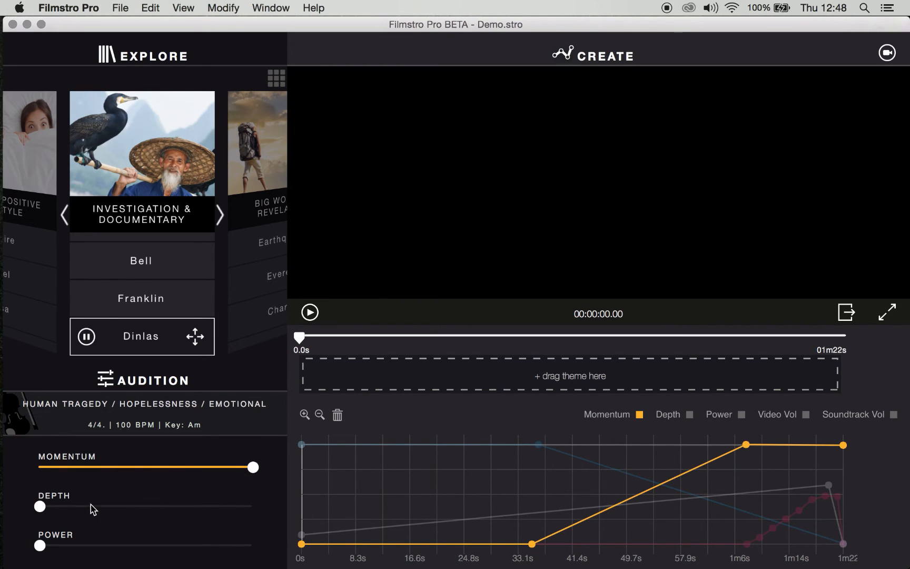
pyautogui.moveTo(42, 509); pyautogui.dragTo(147, 510)
pyautogui.moveTo(41, 546); pyautogui.dragTo(258, 548)
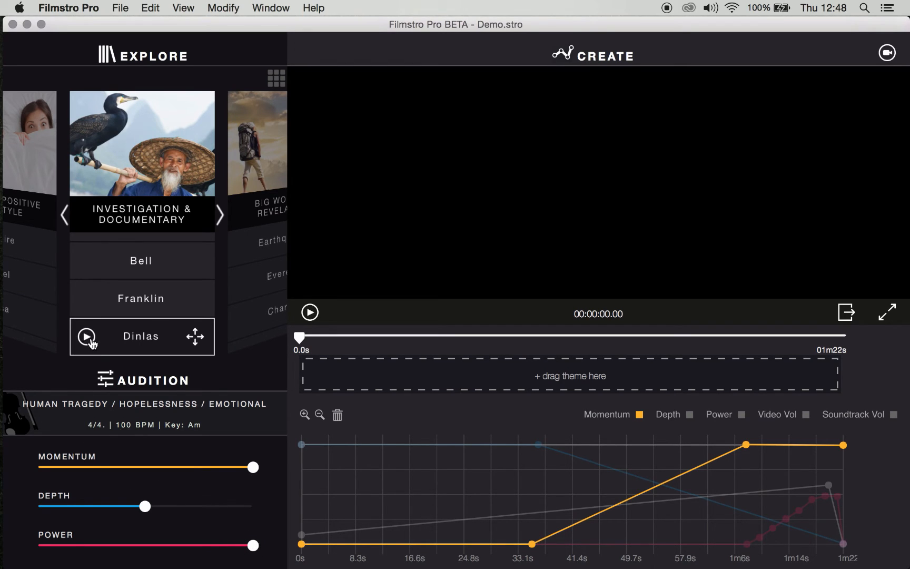
# Reset all three Dinlas audition controls to zero.
pyautogui.moveTo(251, 467); pyautogui.dragTo(39, 468)
pyautogui.moveTo(144, 507); pyautogui.dragTo(41, 514)
pyautogui.moveTo(253, 545); pyautogui.dragTo(34, 551)
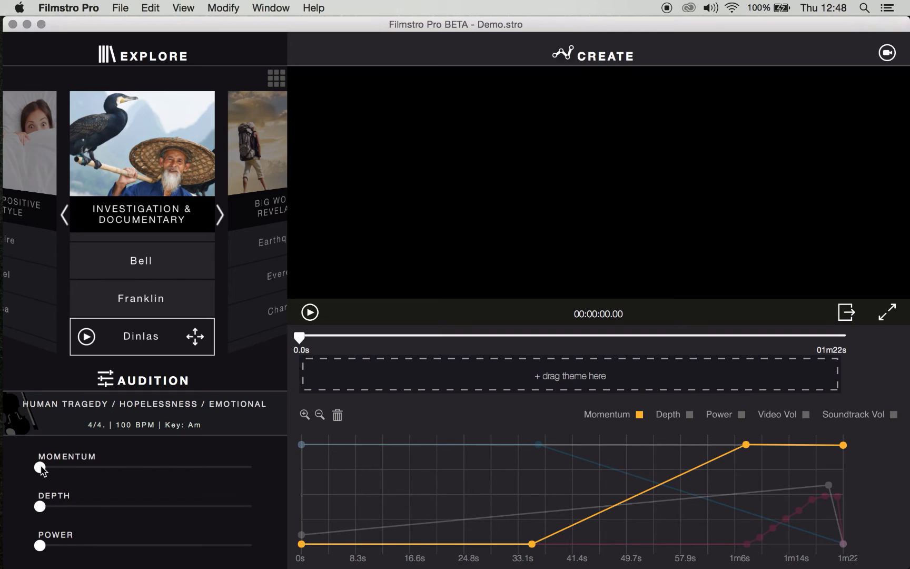
# Raise the audition's Momentum to about half, Depth to about two thirds and Power to about 85 percent.
pyautogui.moveTo(41, 469); pyautogui.dragTo(141, 470)
pyautogui.moveTo(40, 509); pyautogui.dragTo(178, 511)
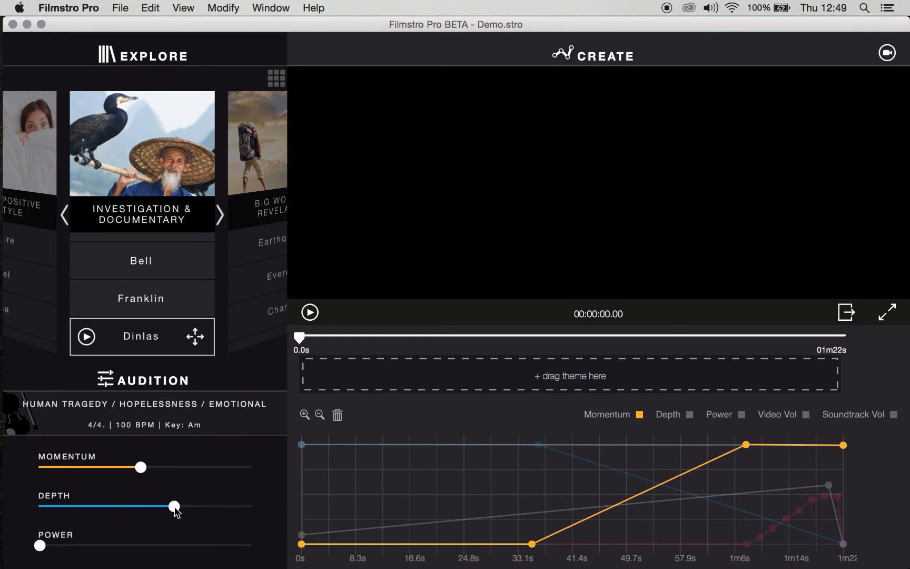
pyautogui.moveTo(45, 548); pyautogui.dragTo(194, 550)
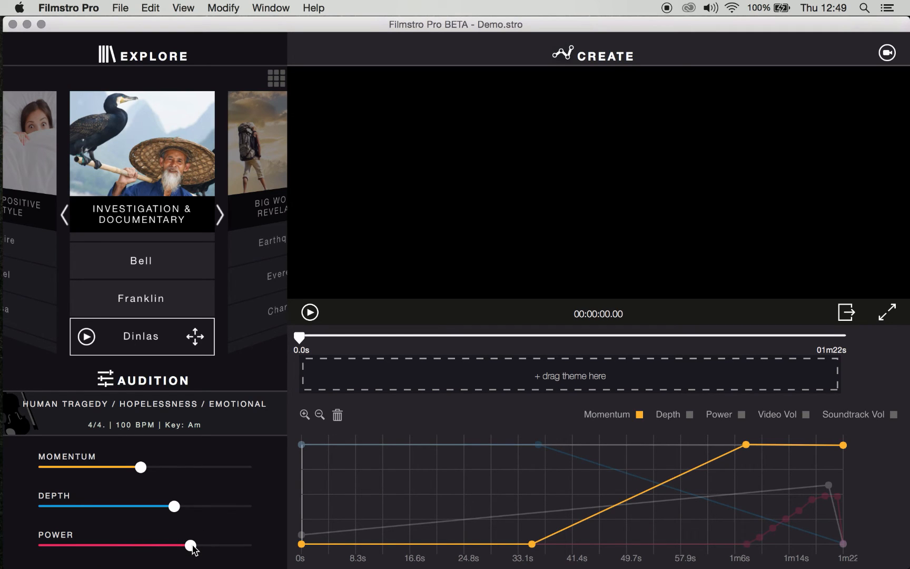
pyautogui.moveTo(193, 550); pyautogui.dragTo(220, 551)
# Place the Dinlas theme on the film's timeline and trim both ends so it spans about 18 to 40 seconds.
pyautogui.moveTo(196, 339); pyautogui.dragTo(474, 378)
pyautogui.moveTo(301, 391); pyautogui.dragTo(420, 392)
pyautogui.moveTo(840, 384); pyautogui.dragTo(789, 387)
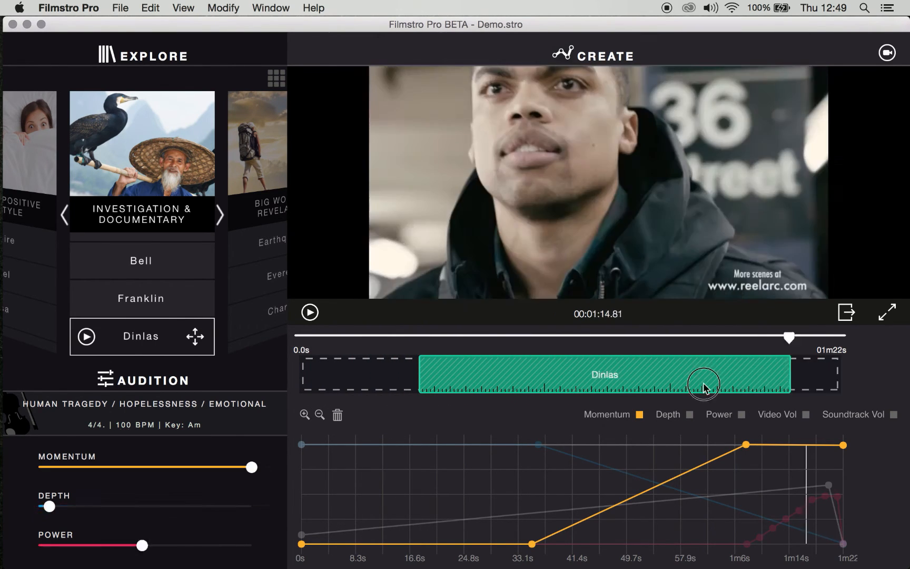
pyautogui.moveTo(703, 388); pyautogui.dragTo(562, 383)
# Add the Franklin theme in the gap before Dinlas on the timeline and delete it again.
pyautogui.moveTo(195, 299); pyautogui.dragTo(394, 384)
pyautogui.rightClick(347, 382)
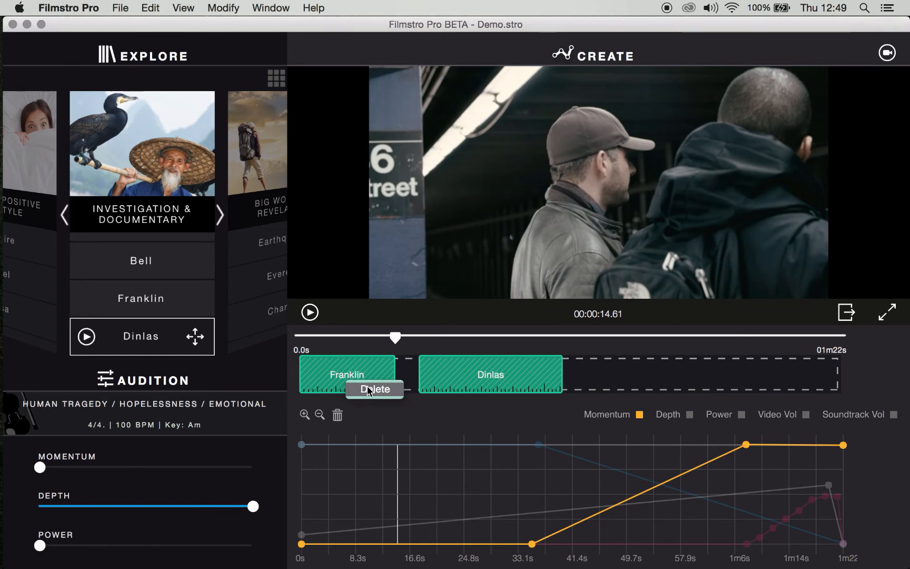
pyautogui.click(368, 390)
# Extend the Dinlas clip to cover the whole film from 0.0s to 01m22s and return the playhead to the start.
pyautogui.moveTo(418, 390); pyautogui.dragTo(302, 392)
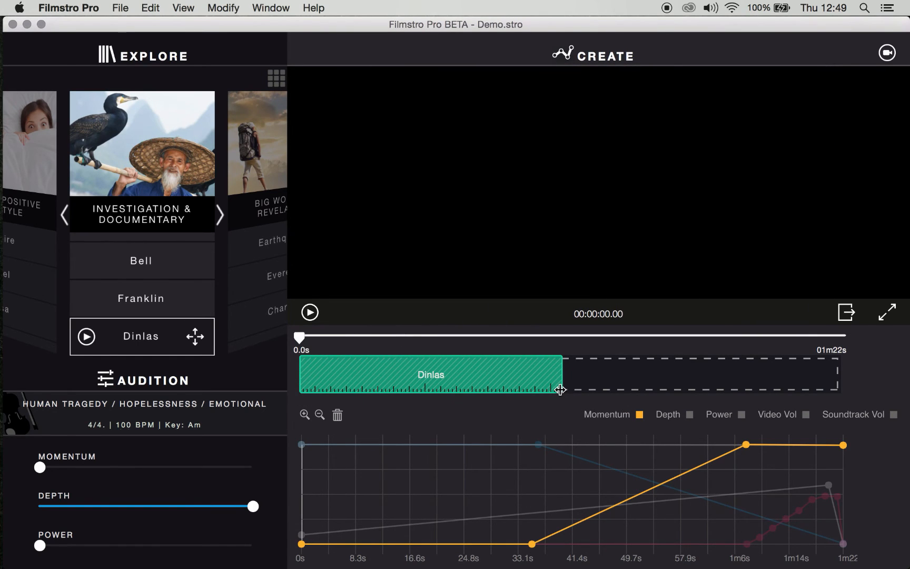
pyautogui.moveTo(560, 390); pyautogui.dragTo(851, 392)
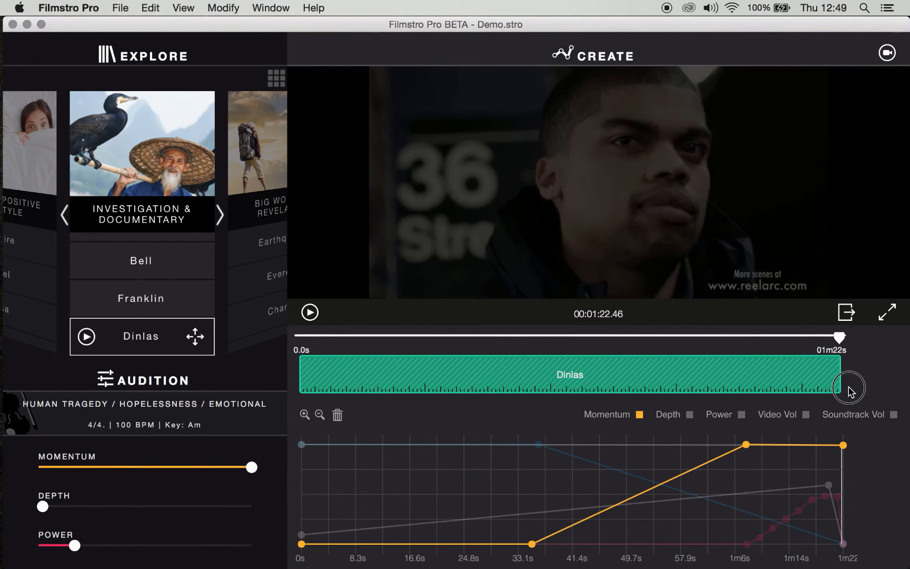
pyautogui.press('Return')
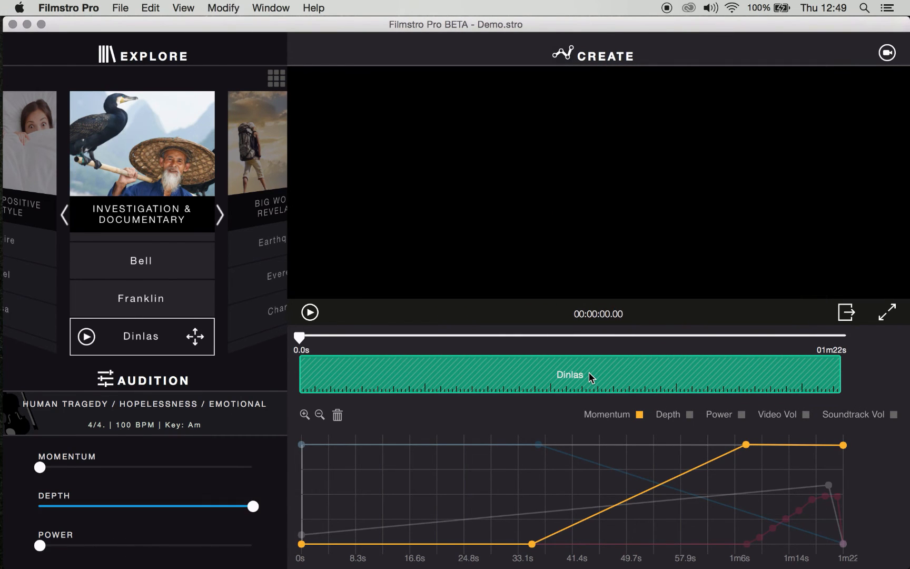
# Add a maximum-level Power point at about 18.8 seconds, shift it to about 23.7 seconds and delete it.
pyautogui.click(384, 336)
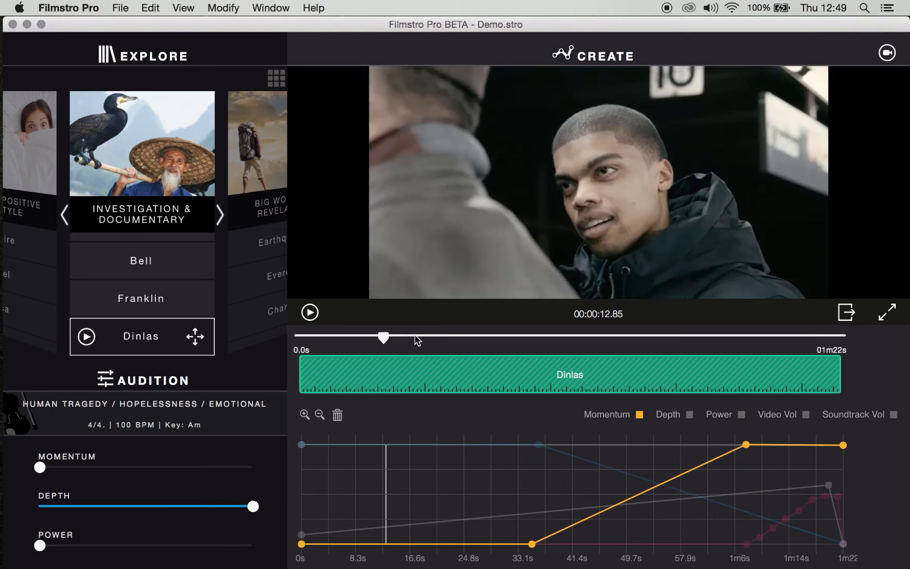
pyautogui.moveTo(417, 337); pyautogui.dragTo(421, 338)
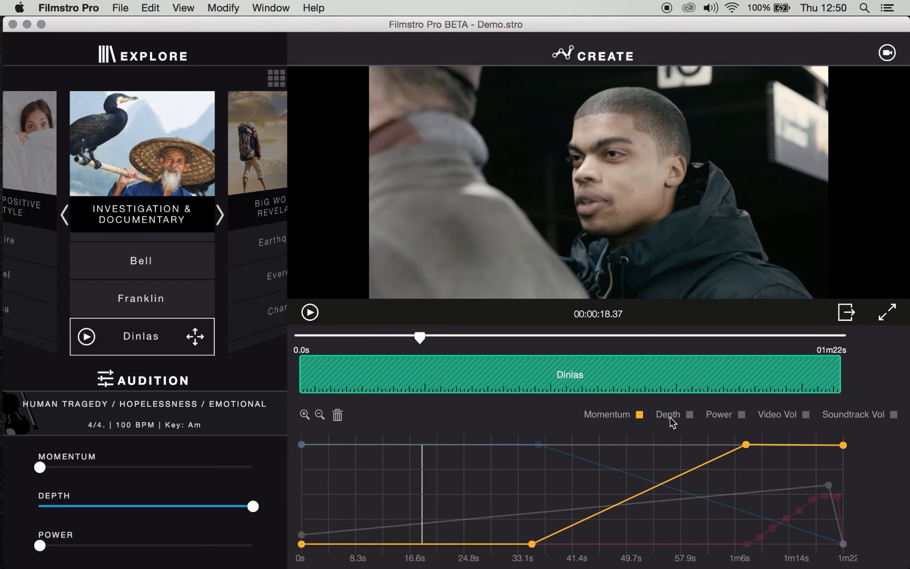
pyautogui.click(742, 416)
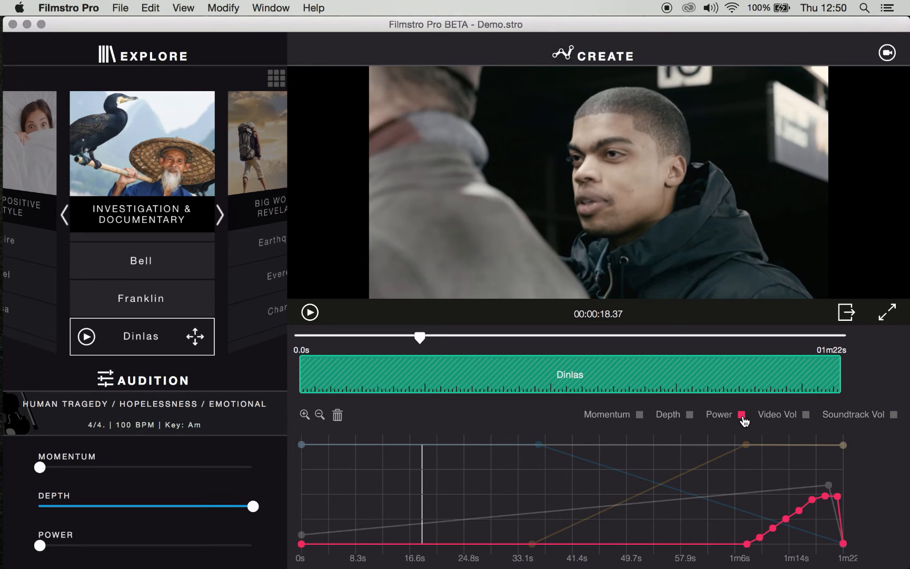
pyautogui.click(424, 445)
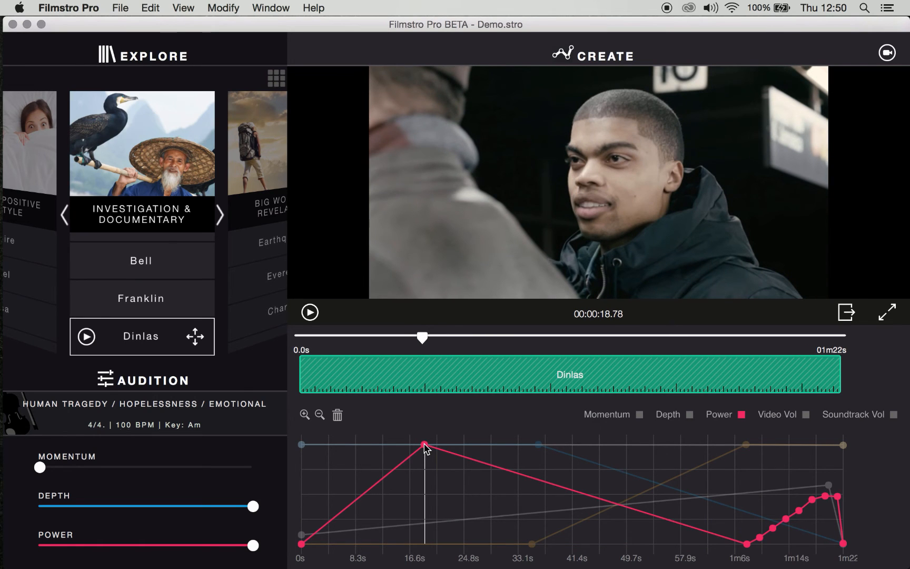
pyautogui.moveTo(424, 445); pyautogui.dragTo(456, 445)
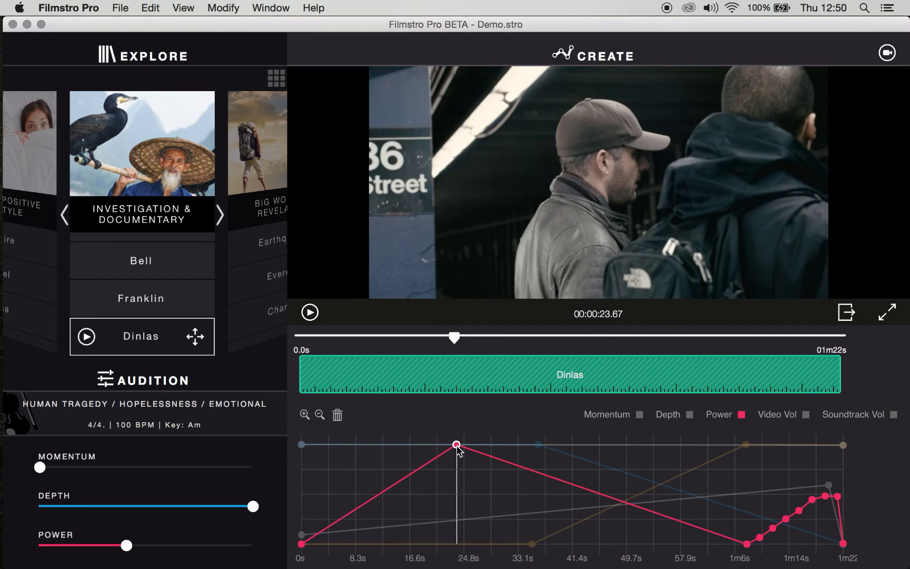
pyautogui.press('BackSpace')
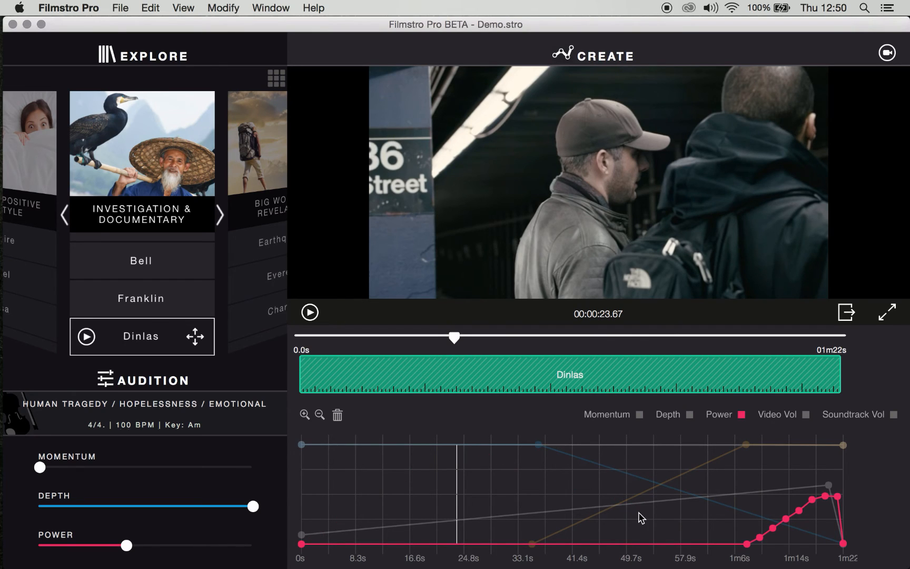
# Examine the Momentum, Depth, Power, Video Vol and Soundtrack Vol curves by making each one active in turn.
pyautogui.click(639, 415)
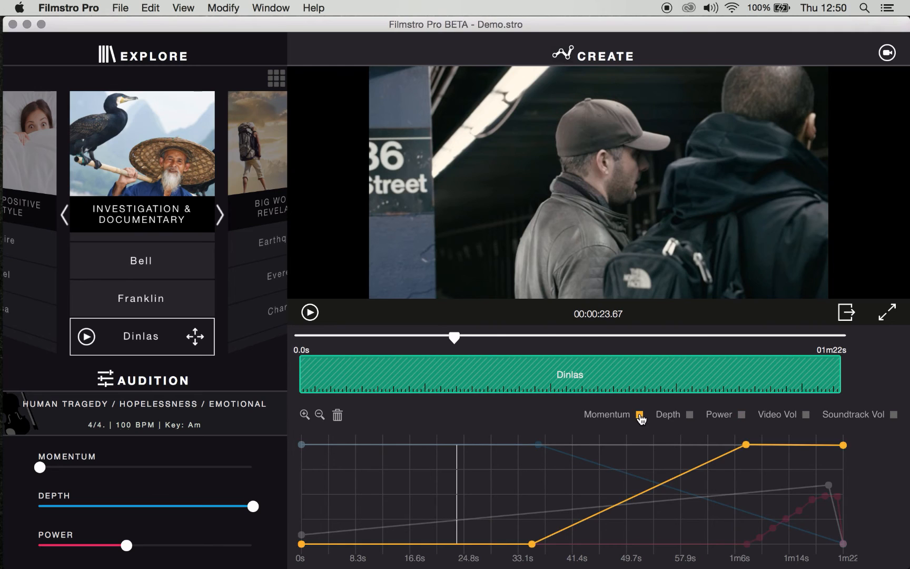
pyautogui.click(689, 415)
pyautogui.click(742, 415)
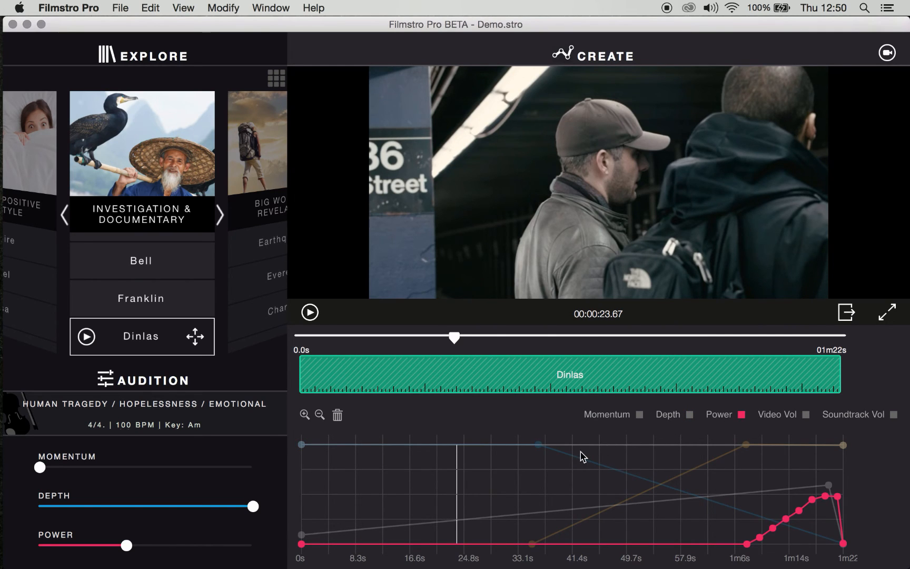
pyautogui.press('1')
pyautogui.press('2')
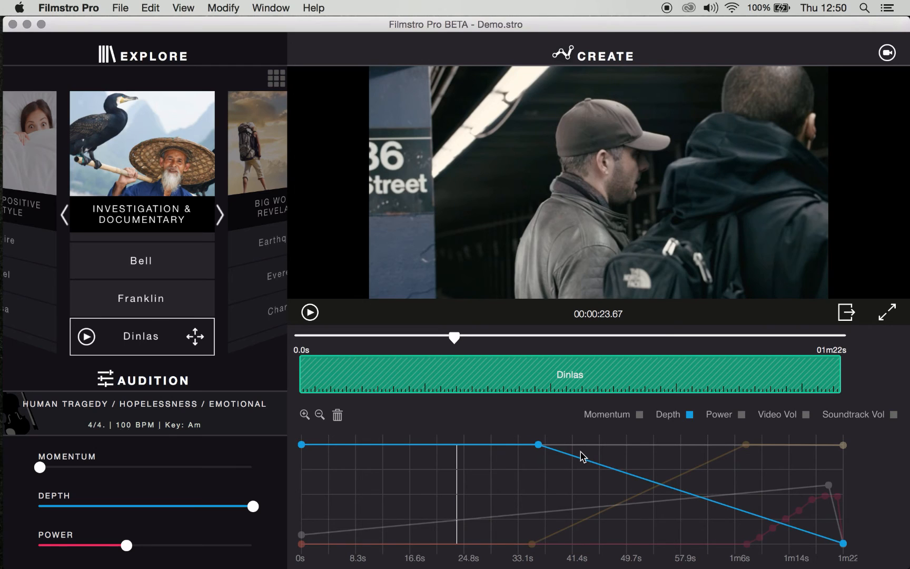
pyautogui.press('3')
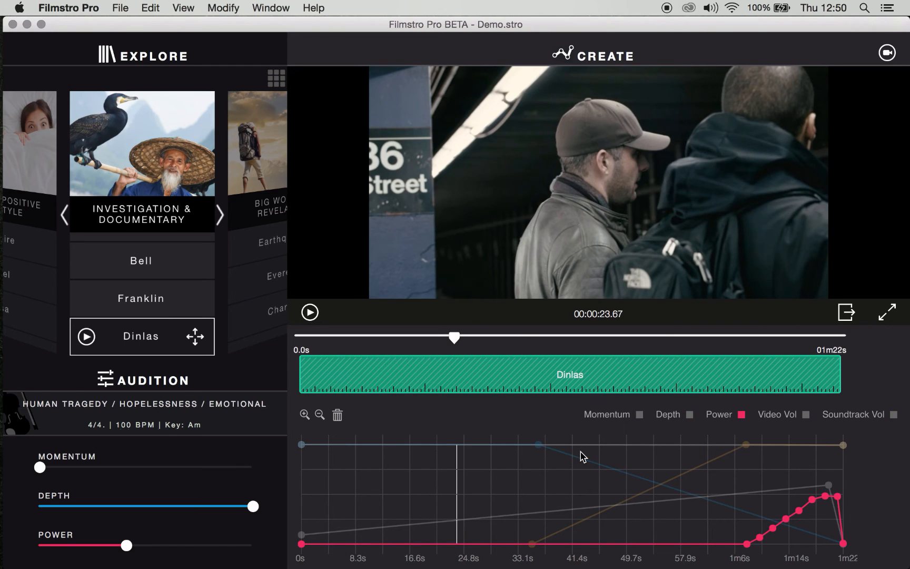
pyautogui.press('4')
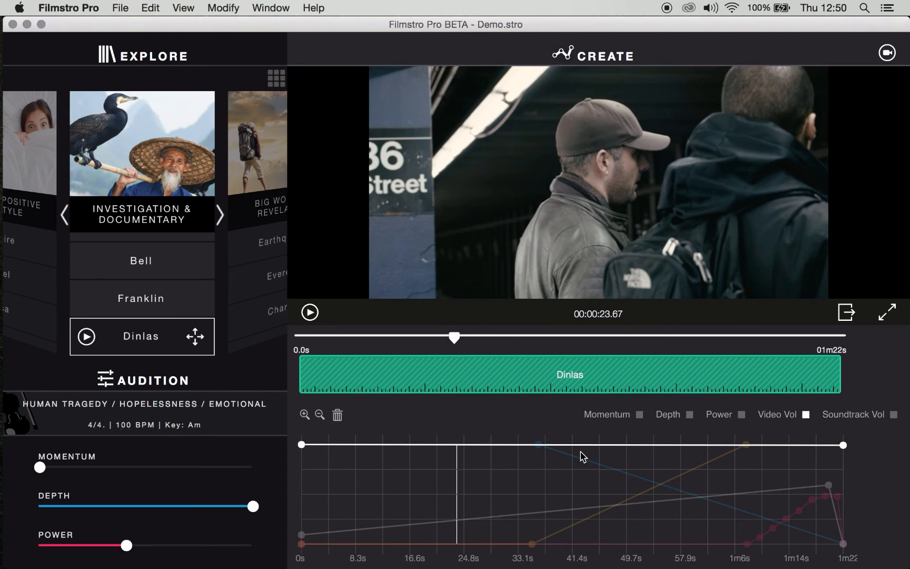
pyautogui.press('5')
pyautogui.press('4')
pyautogui.click(863, 419)
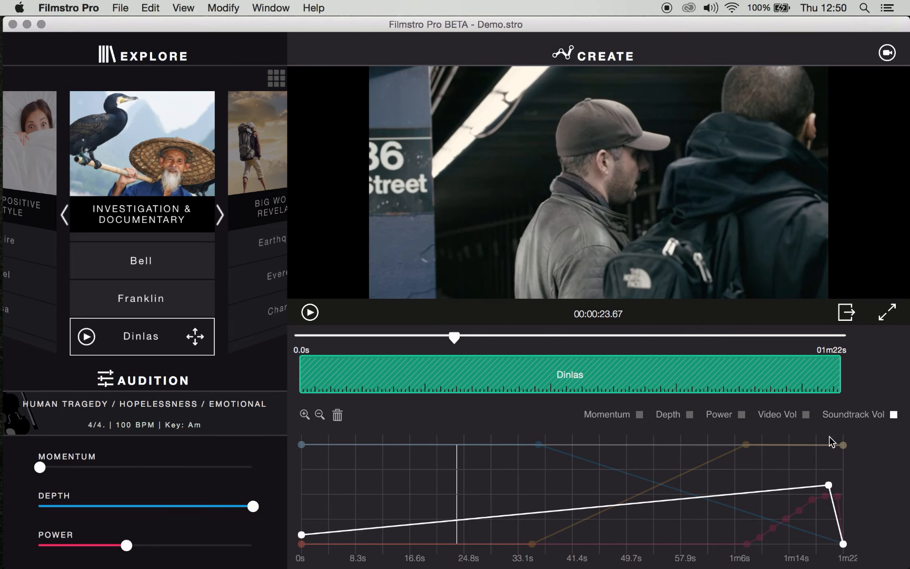
# Preview positions near the film's end and at about 9 seconds, returning the playhead to the start.
pyautogui.click(815, 337)
pyautogui.press('space')
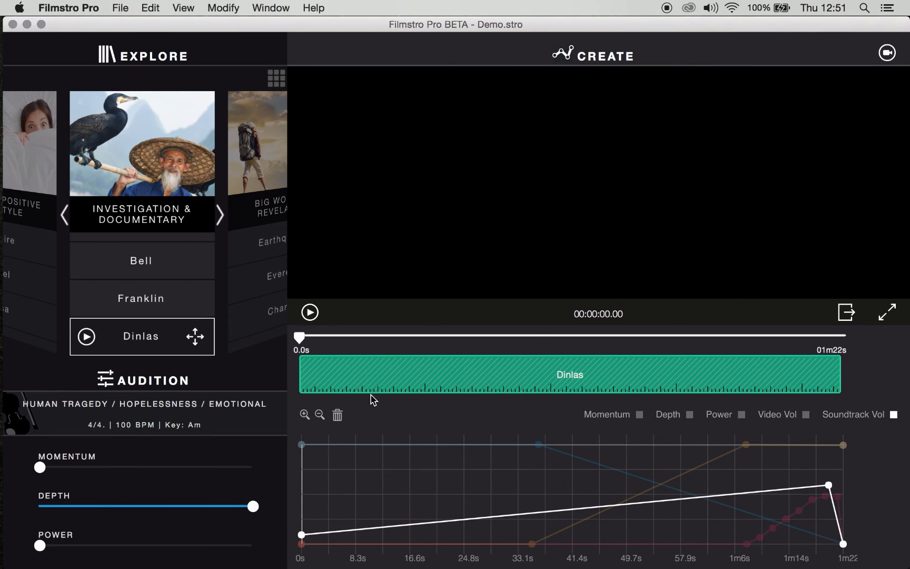
pyautogui.click(360, 336)
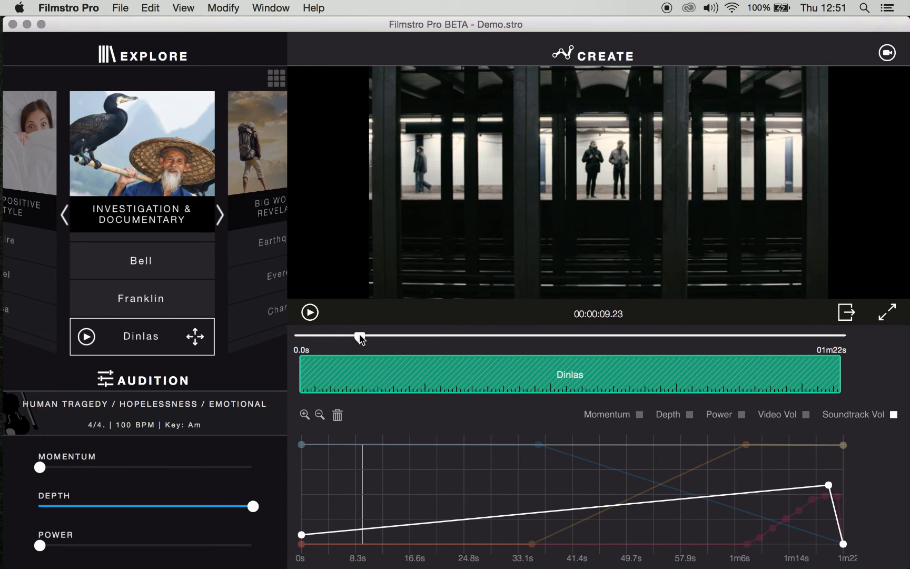
pyautogui.press('Return')
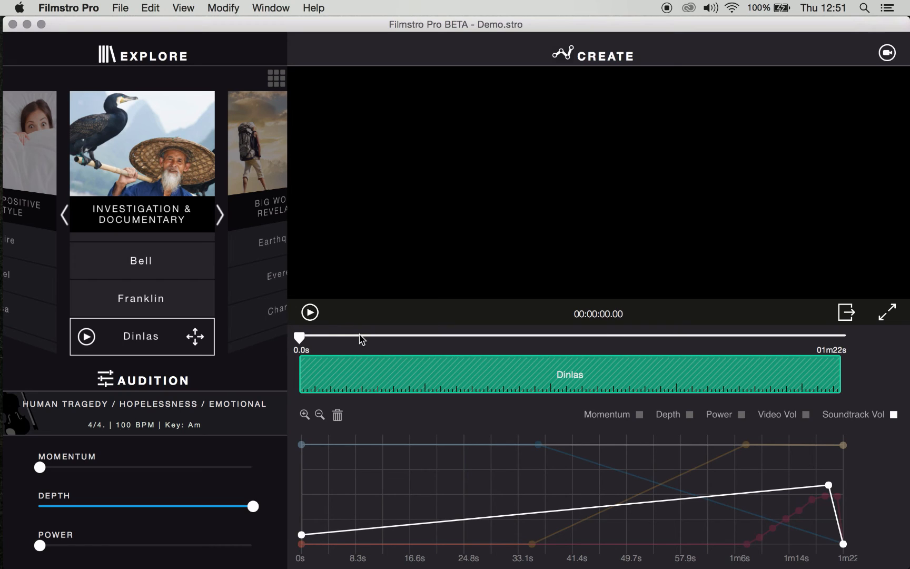
# Switch the active curve between Depth and Video Vol, finishing on Power.
pyautogui.press('d')
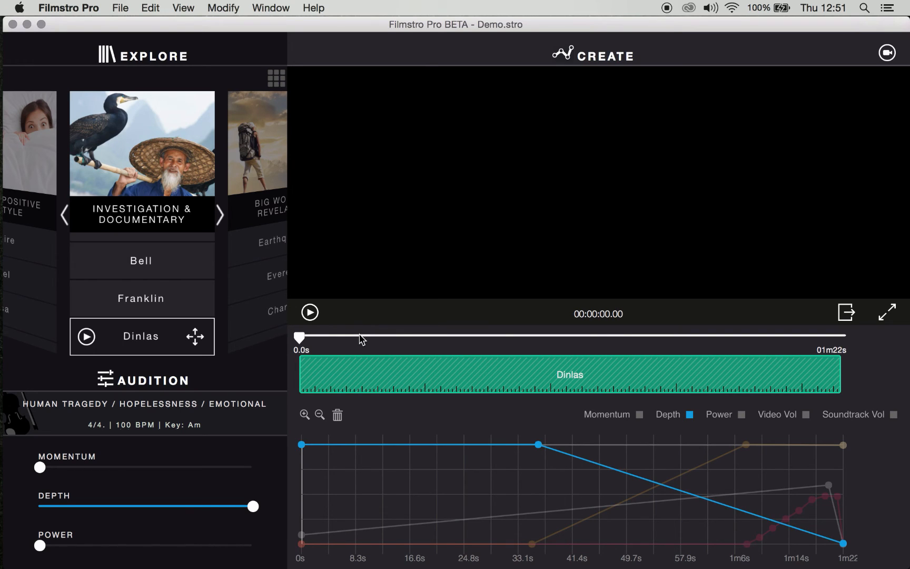
pyautogui.press('v')
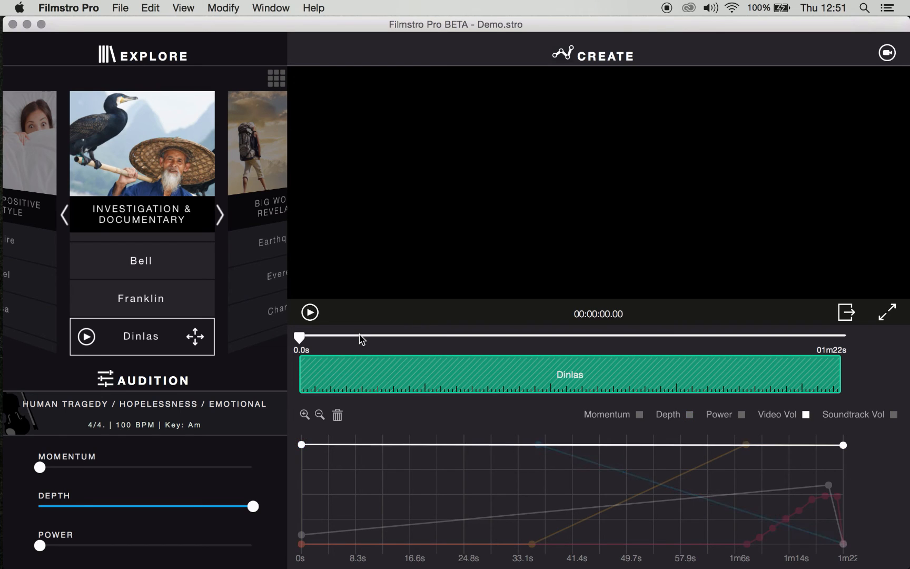
pyautogui.press('d')
pyautogui.press('p')
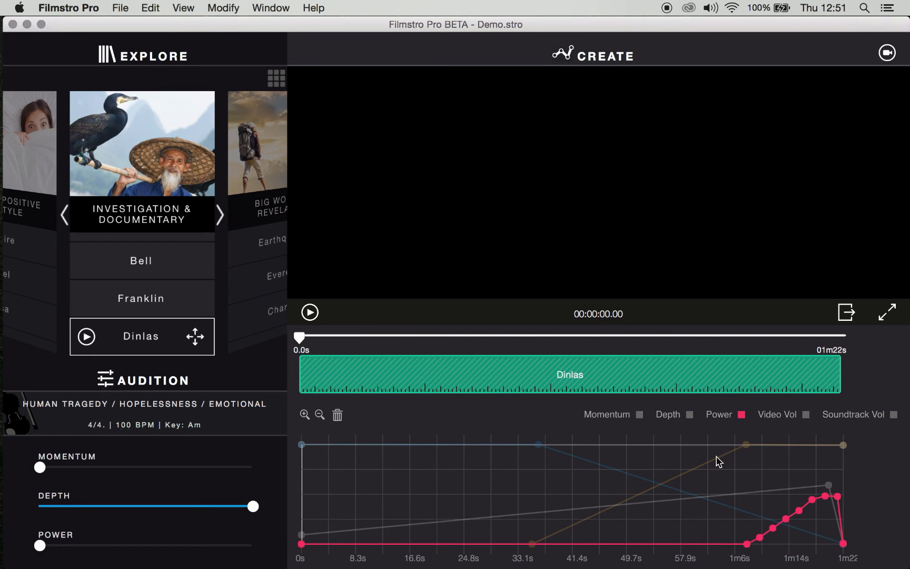
# Remove all intermediate Power points after about 1m6s, leaving a flat zero curve, and return the playhead to the start.
pyautogui.click(723, 338)
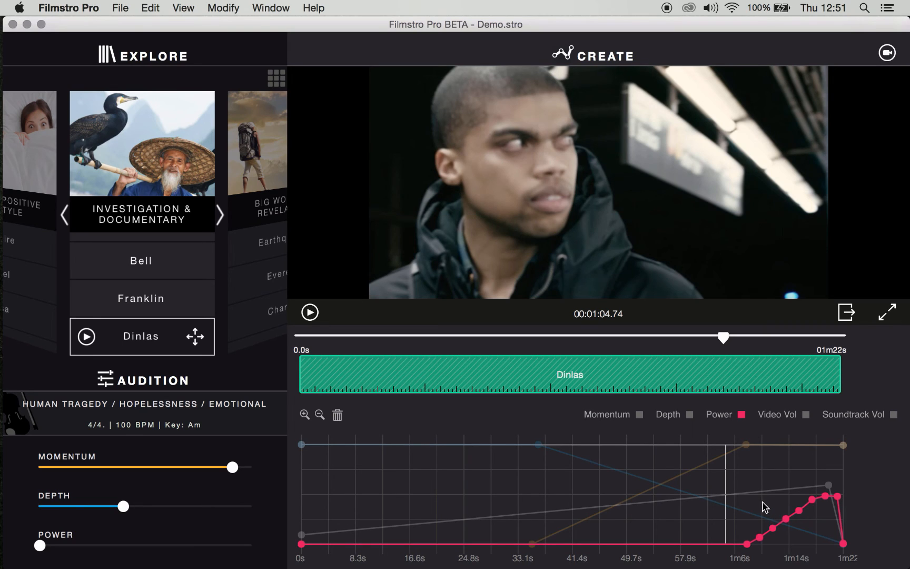
pyautogui.click(771, 529)
pyautogui.moveTo(766, 500); pyautogui.dragTo(795, 531)
pyautogui.moveTo(765, 484); pyautogui.dragTo(805, 541)
pyautogui.click(734, 482)
pyautogui.press('super+z')
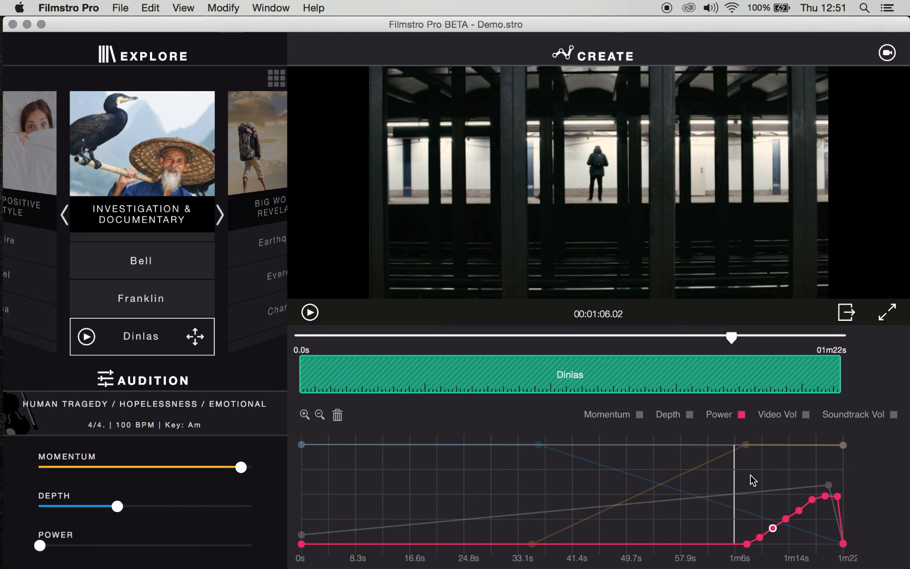
pyautogui.press('super+z')
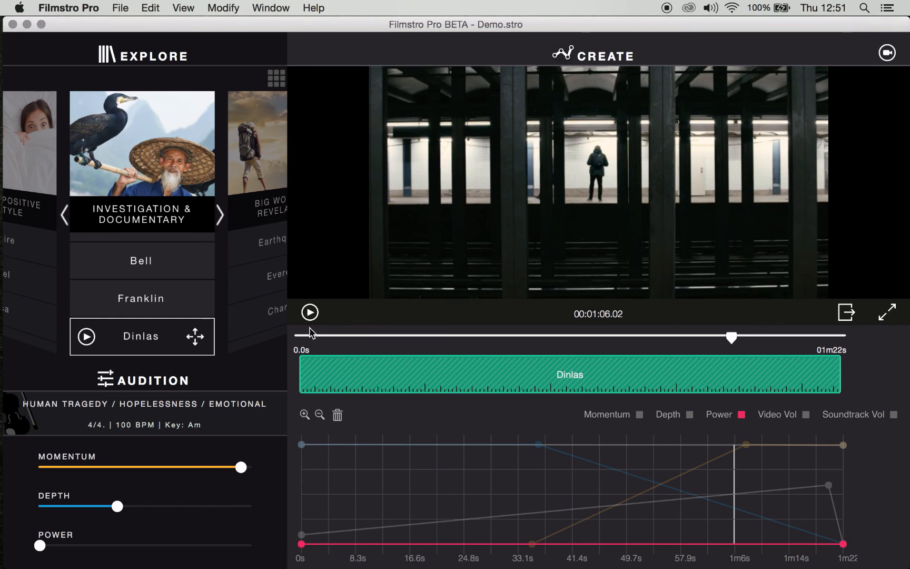
pyautogui.click(377, 329)
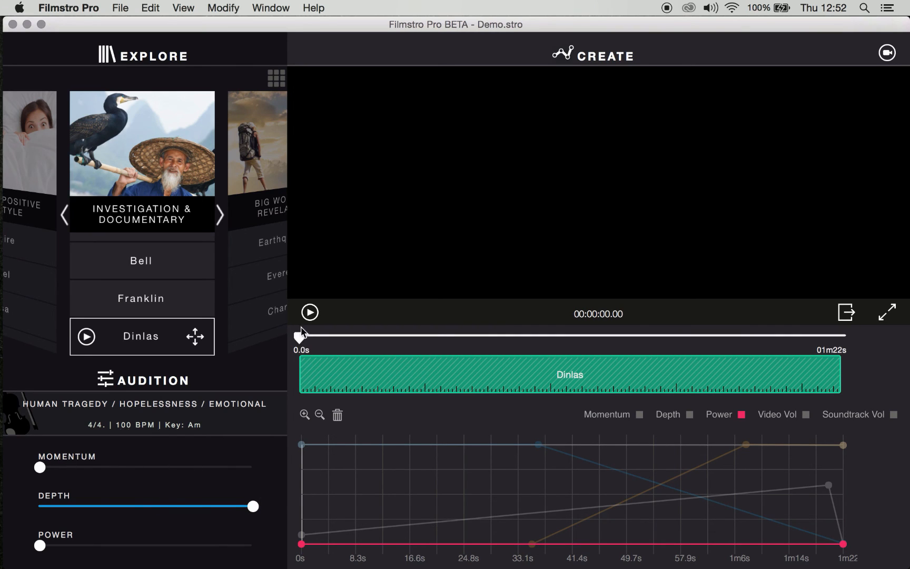
# During playback from the start, raise Power to maximum by about 10 s and lower Depth to about half, stopping at about 16.7 s.
pyautogui.click(310, 316)
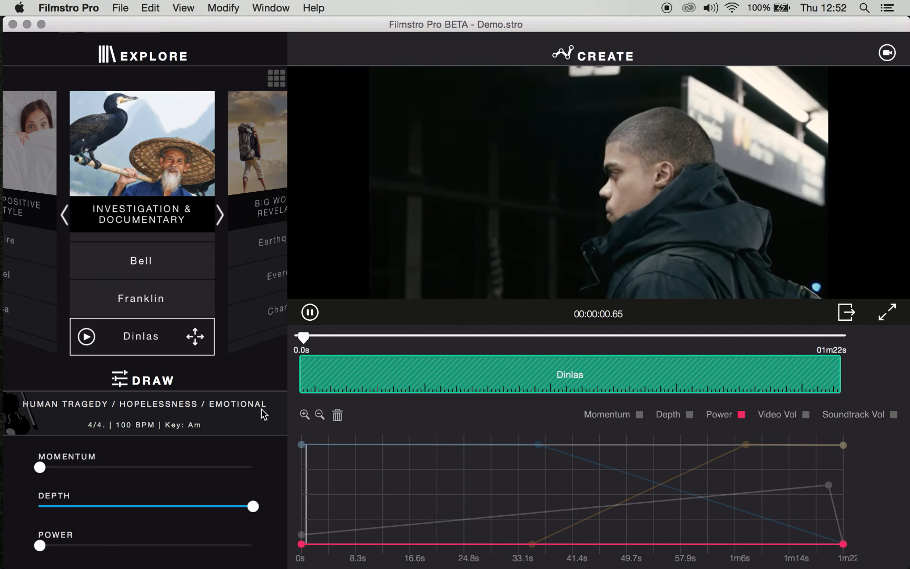
pyautogui.moveTo(40, 545); pyautogui.dragTo(253, 546)
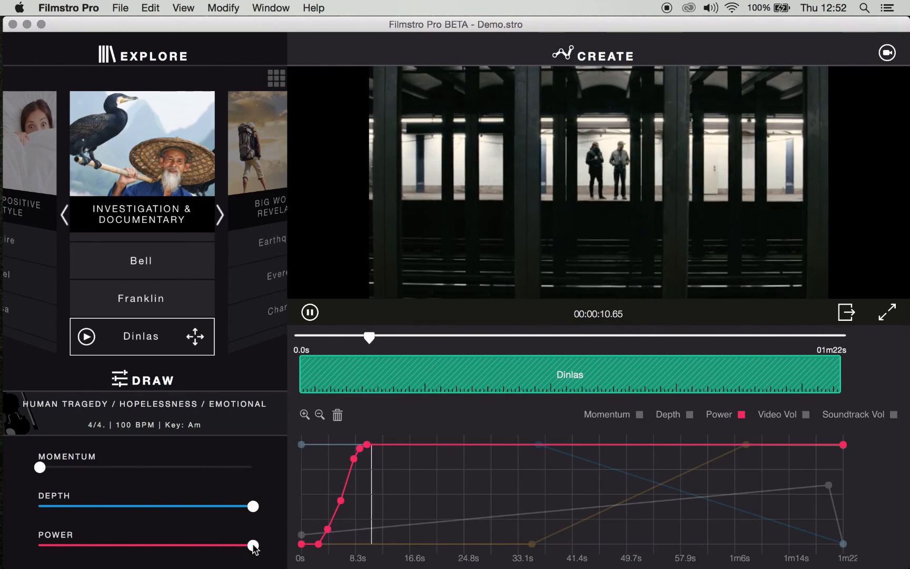
pyautogui.moveTo(253, 506); pyautogui.dragTo(143, 514)
pyautogui.press('space')
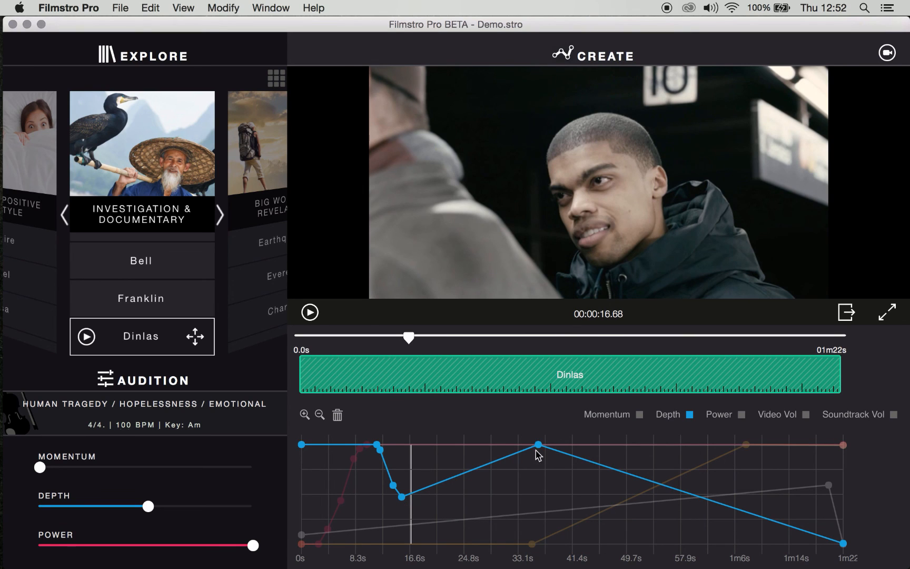
# Remove the Depth point at about 36 s, clear all curves to flat lines, and return the playhead to the start.
pyautogui.doubleClick(537, 445)
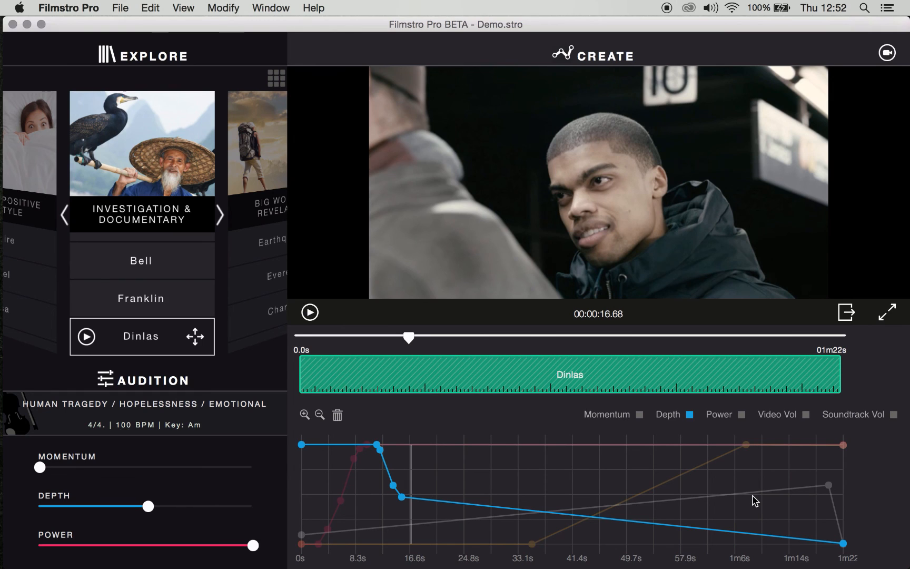
pyautogui.press('Return')
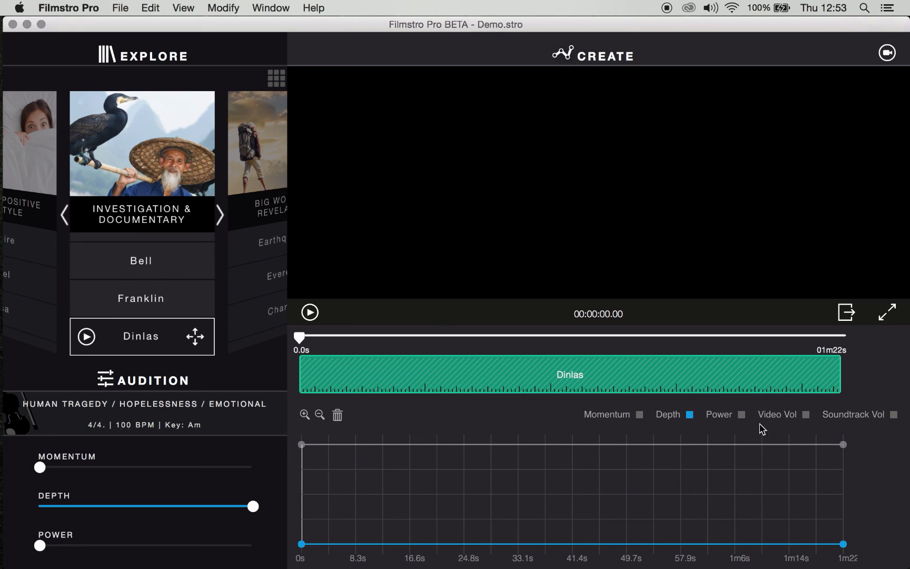
# View the Video Vol curve and the Soundtrack Vol curve by making each one active in turn.
pyautogui.click(761, 425)
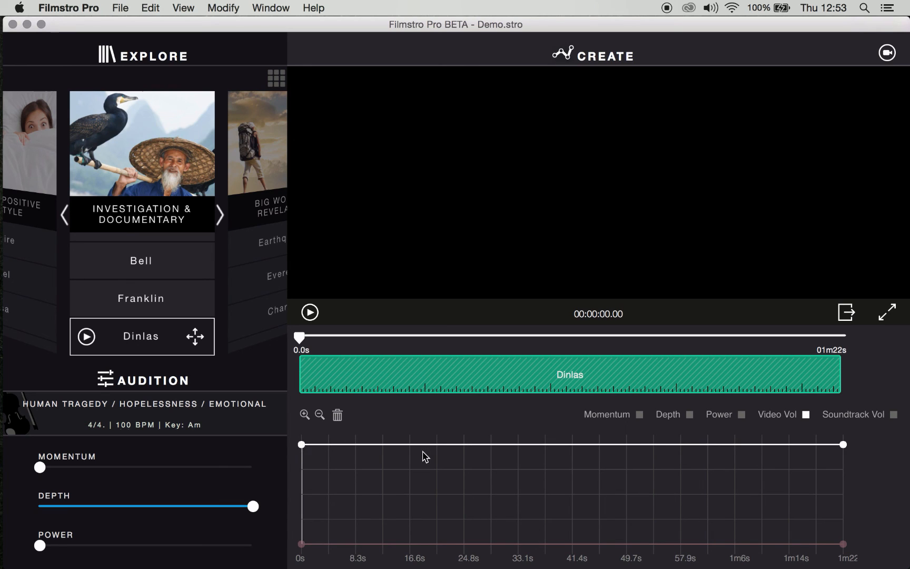
pyautogui.press('Tab')
# Review the Soundtrack, All Audio and Video export options, cancel without exporting, and show the theme categories as a grid.
pyautogui.click(841, 315)
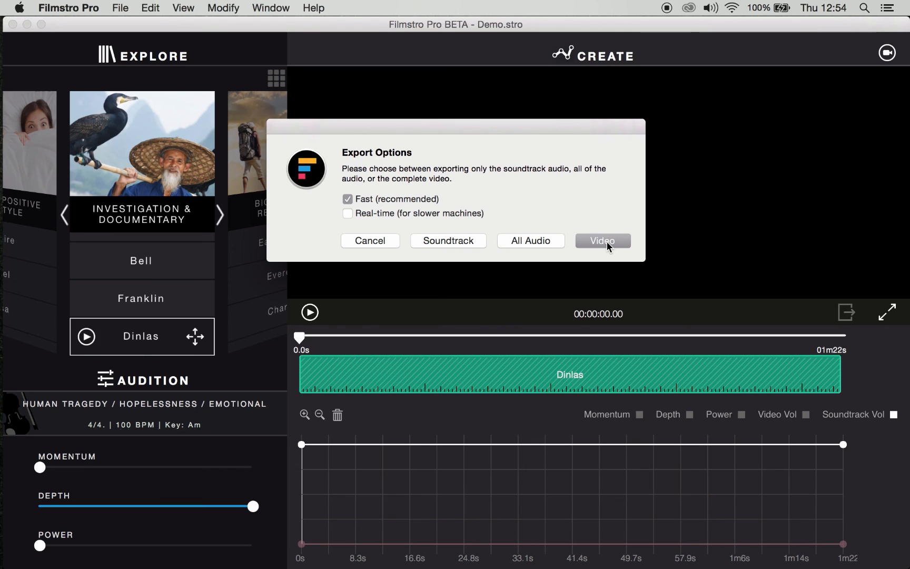
pyautogui.click(377, 243)
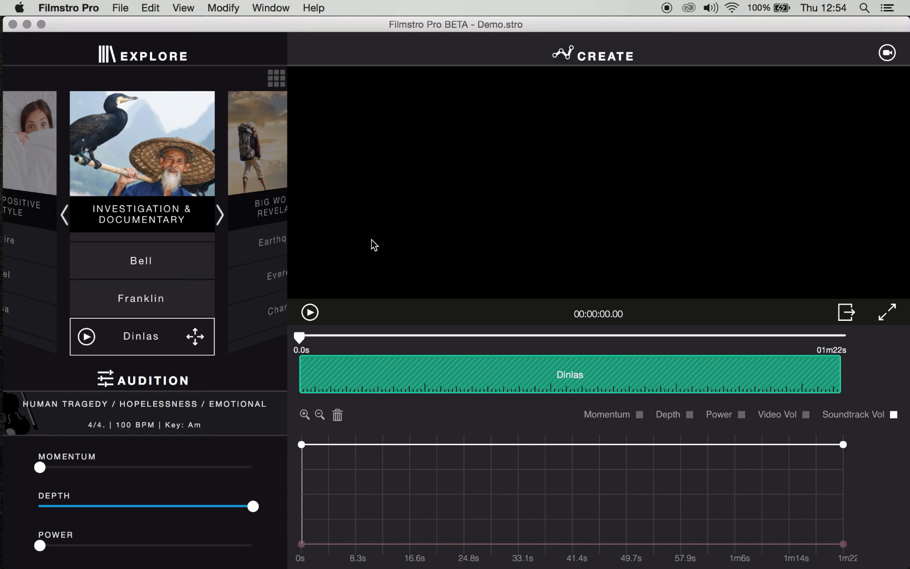
pyautogui.click(273, 78)
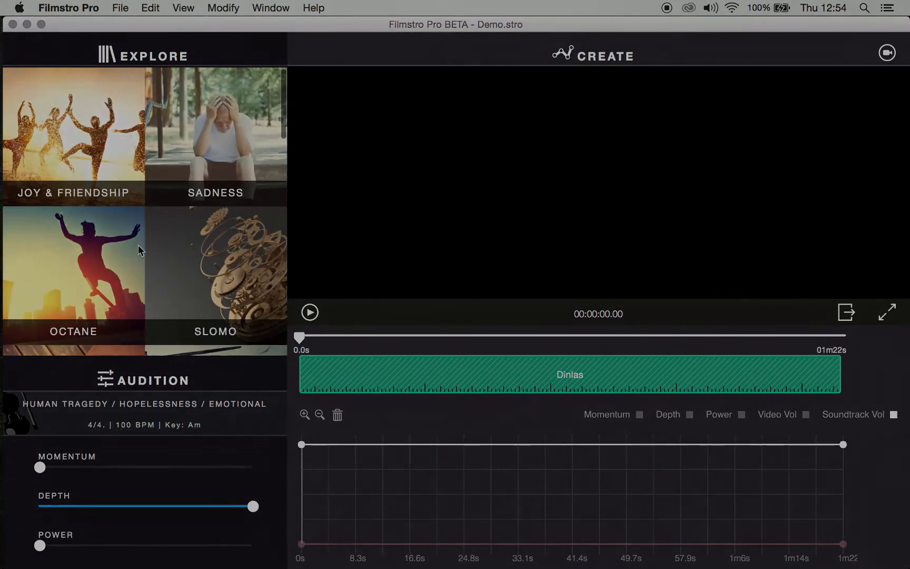